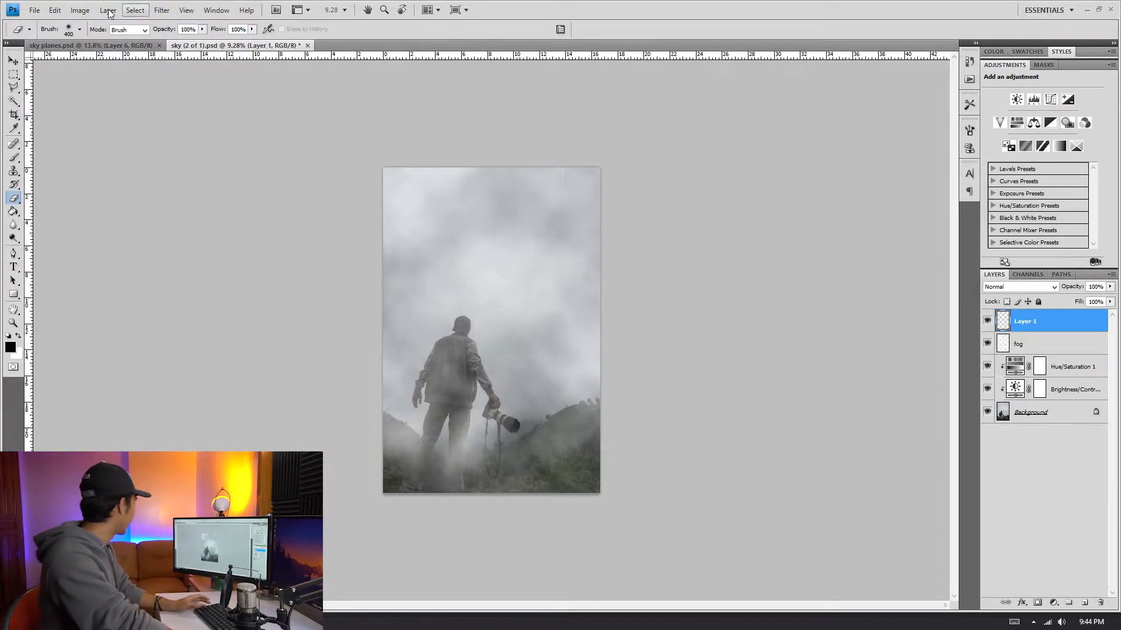
- Fill the new layer with the black foreground colour via Edit > Fill
left_click(56, 10)
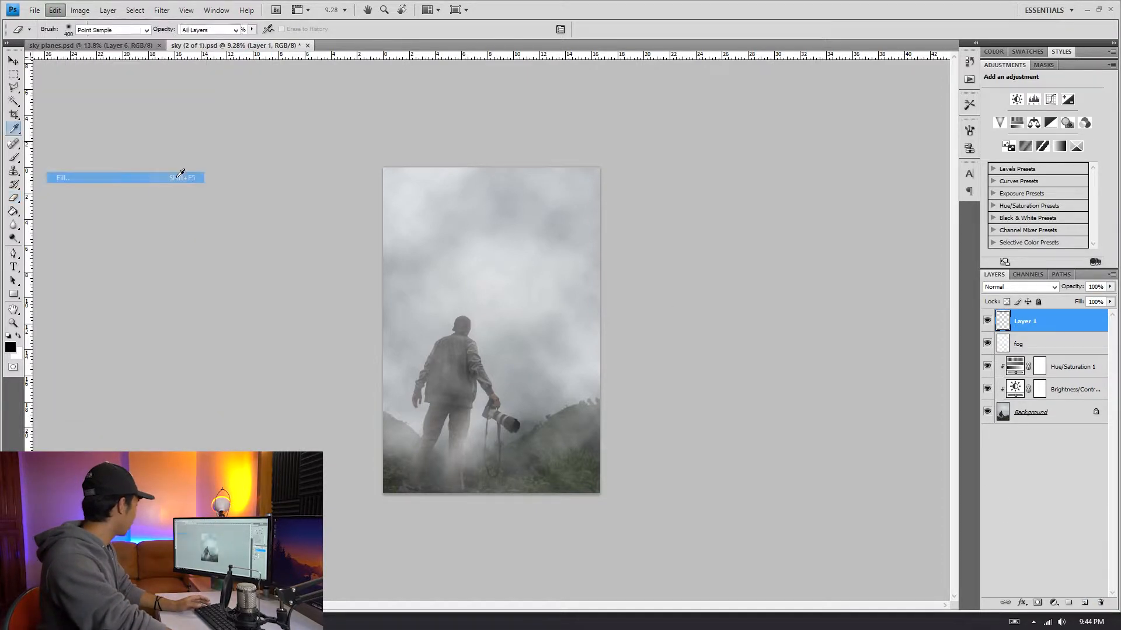
left_click(175, 178)
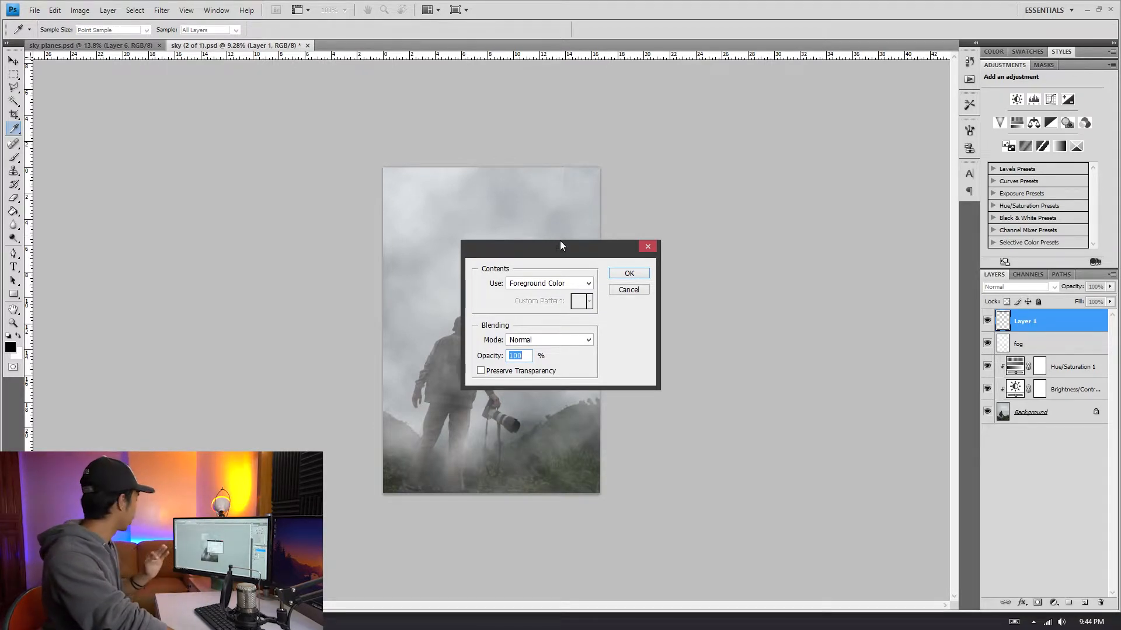
left_click(629, 273)
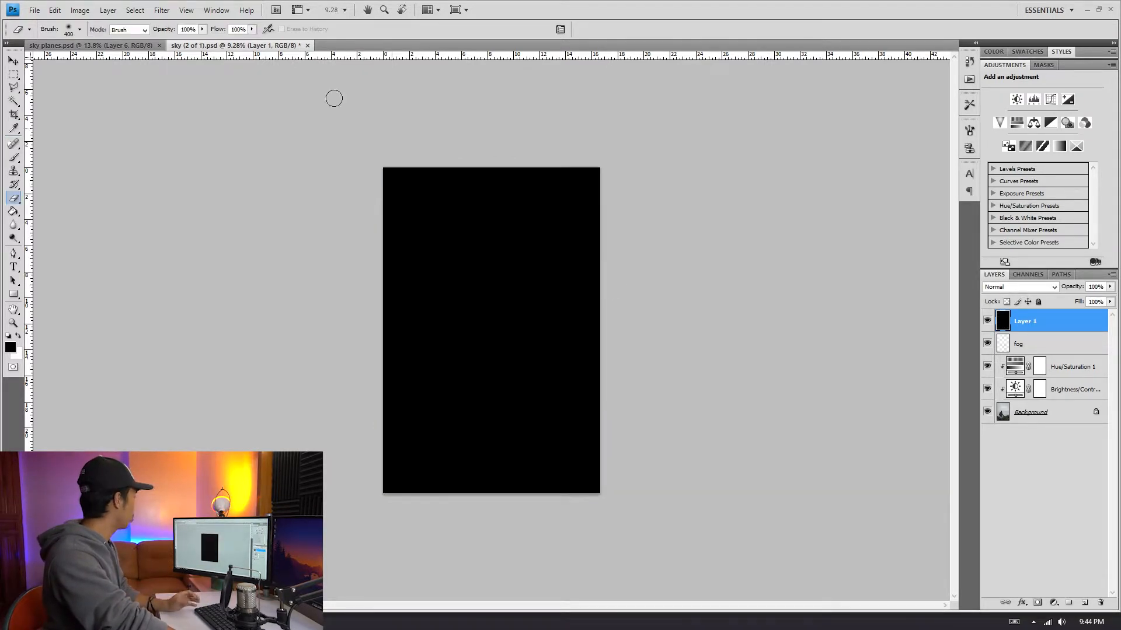
- Add 25% Gaussian monochromatic noise to the black layer with the Add Noise filter
left_click(163, 11)
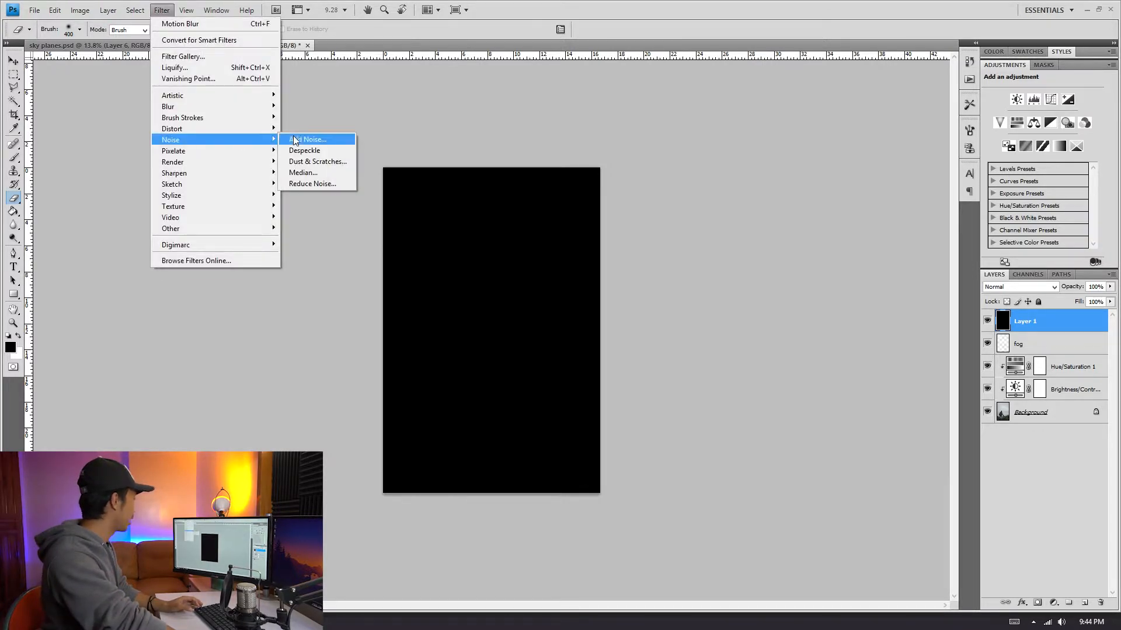
left_click(307, 140)
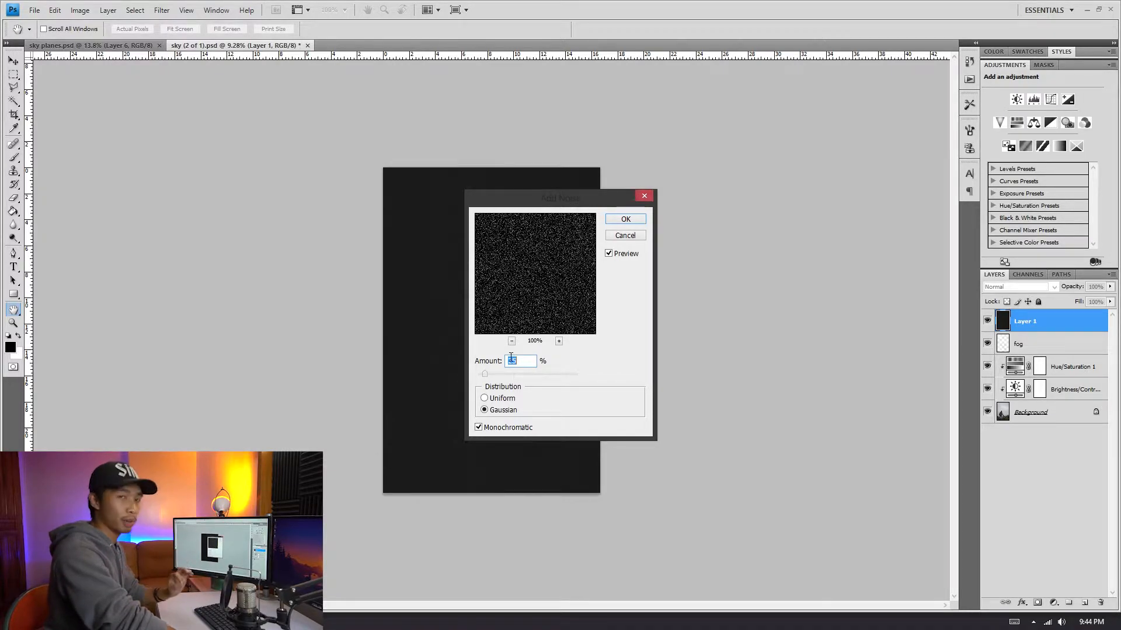
left_click(479, 427)
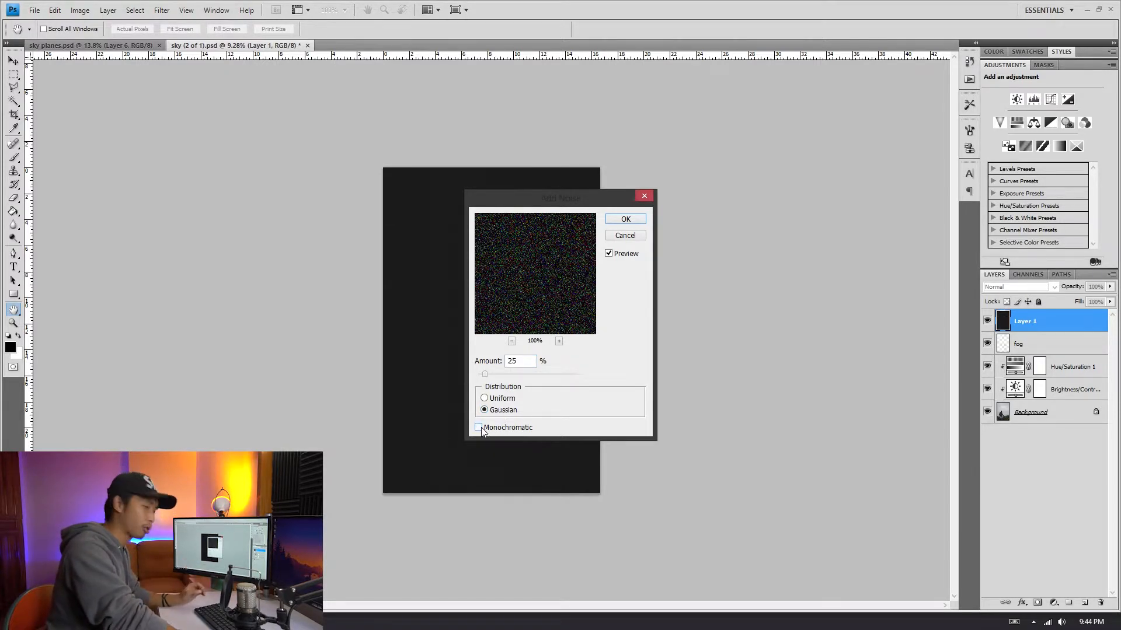
left_click(479, 428)
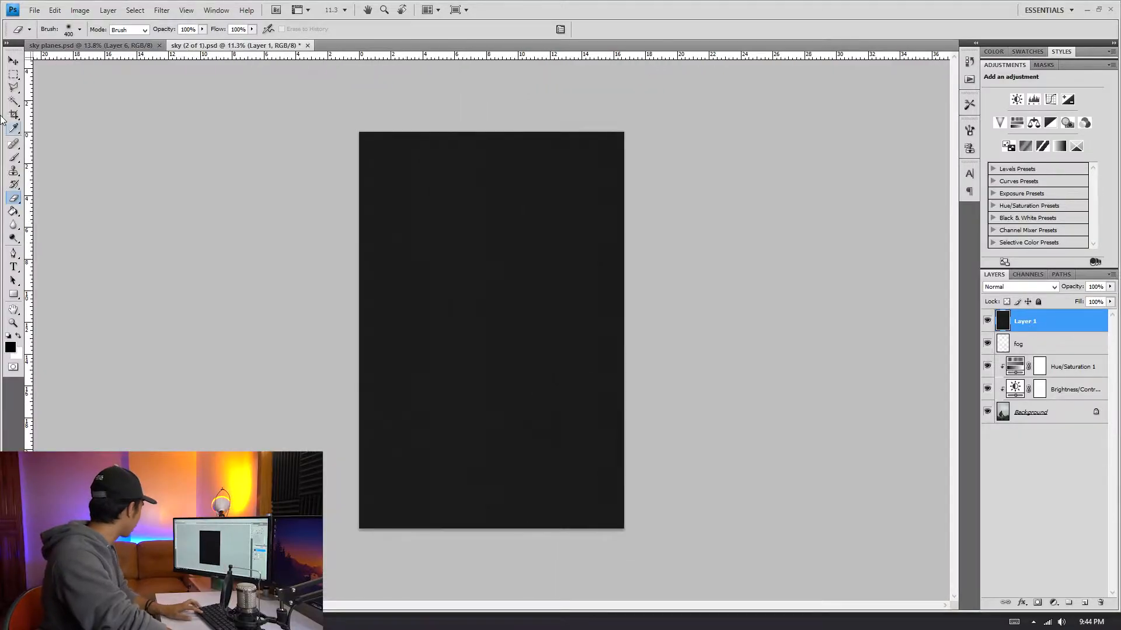
- Choose the Rectangular Marquee for selecting a small corner patch of noise
left_click(17, 78)
right_click(17, 79)
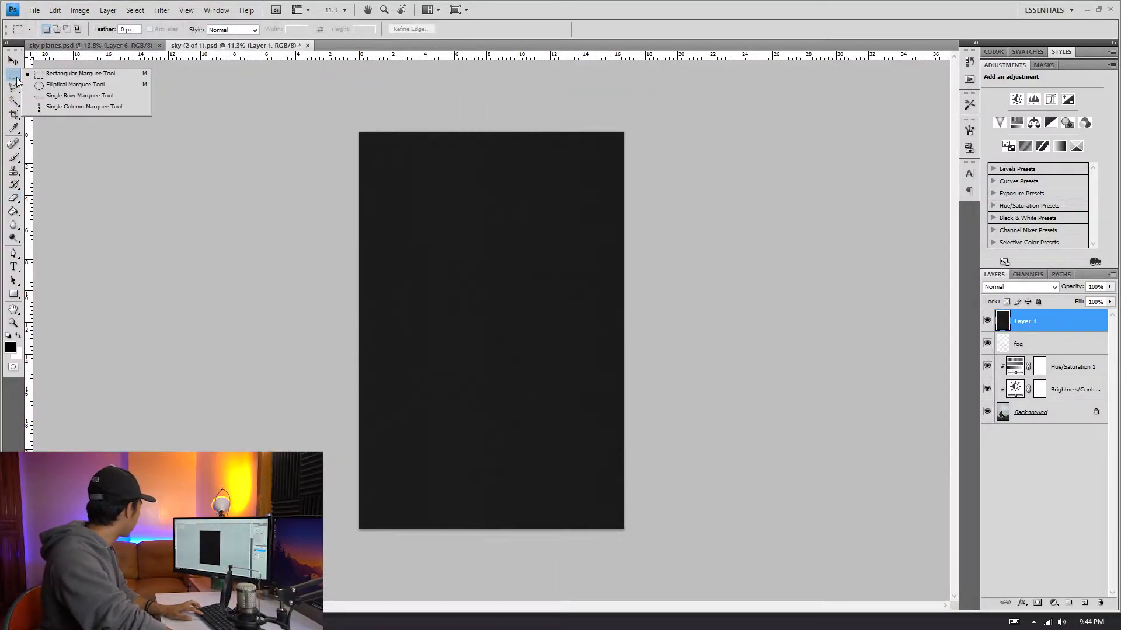
left_click(75, 73)
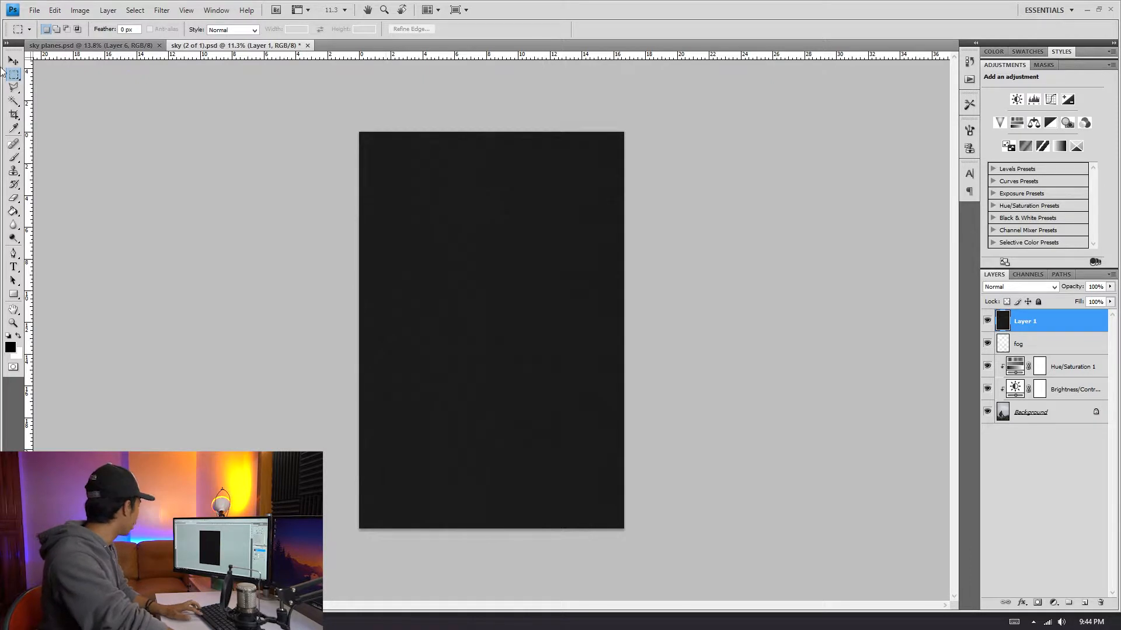
right_click(14, 76)
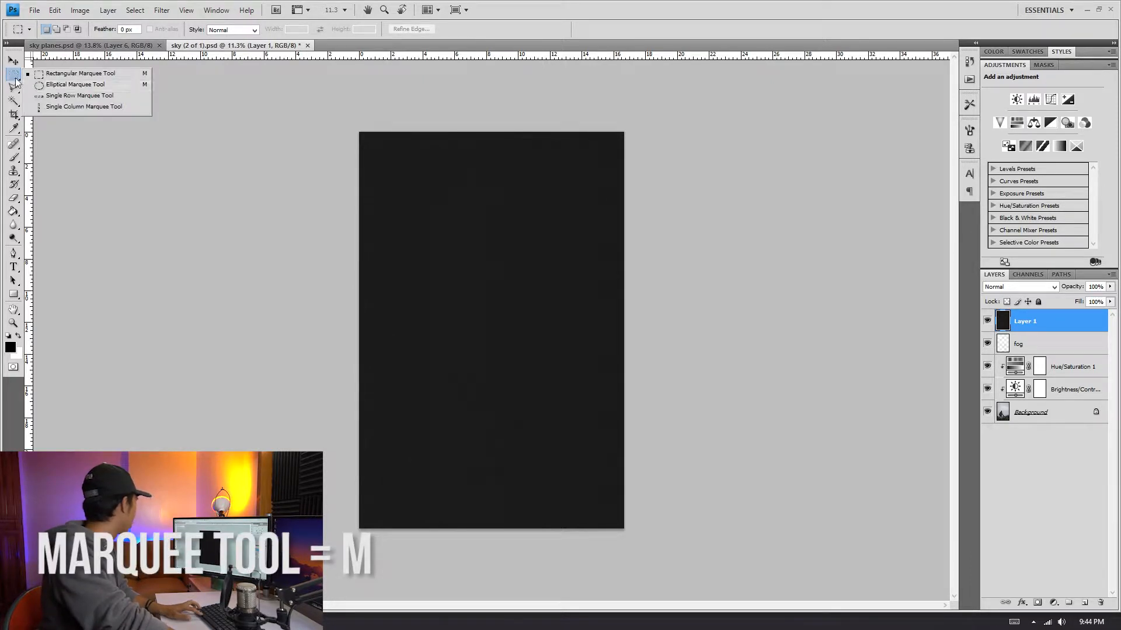
left_click(56, 85)
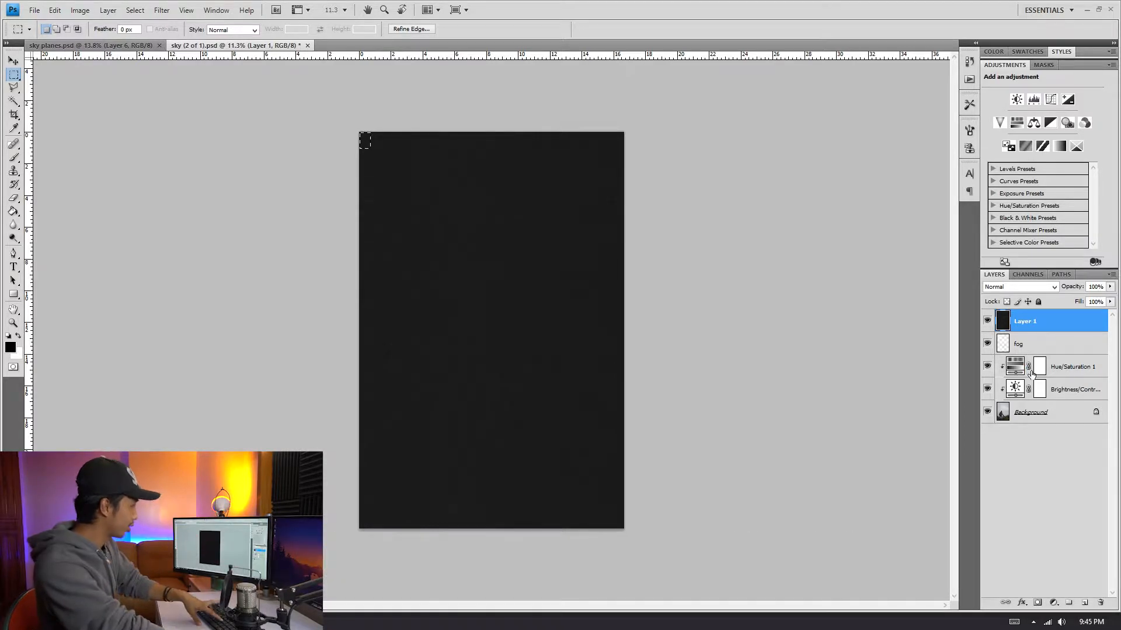
- Copy the selected noise patch to a new 'snow 1' layer and begin transforming it
key("ctrl+j")
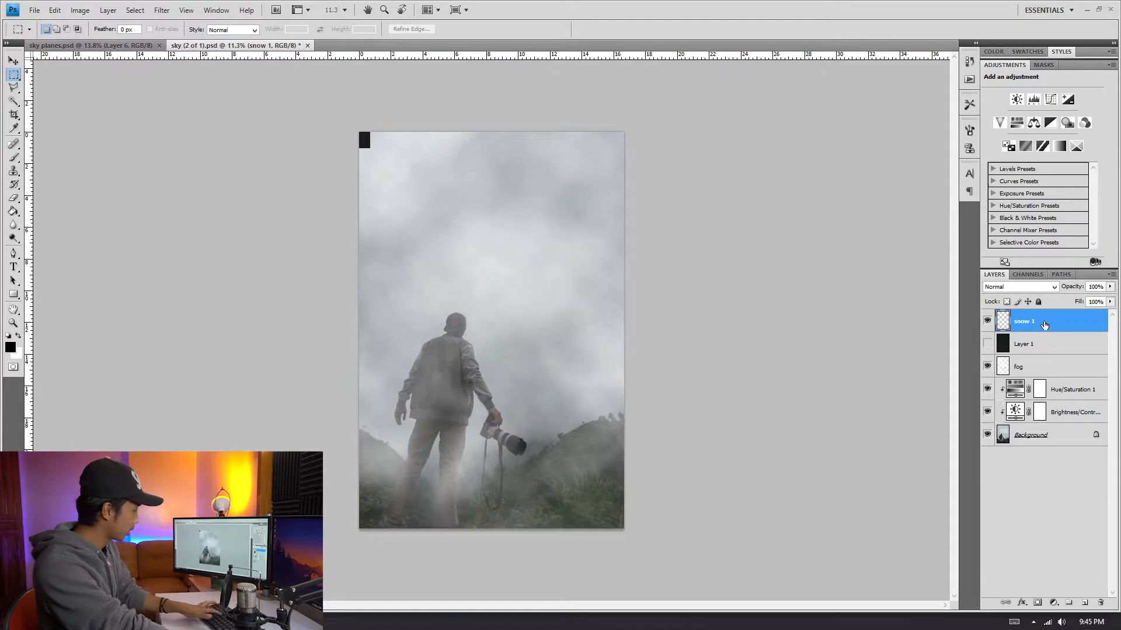
key("ctrl+t")
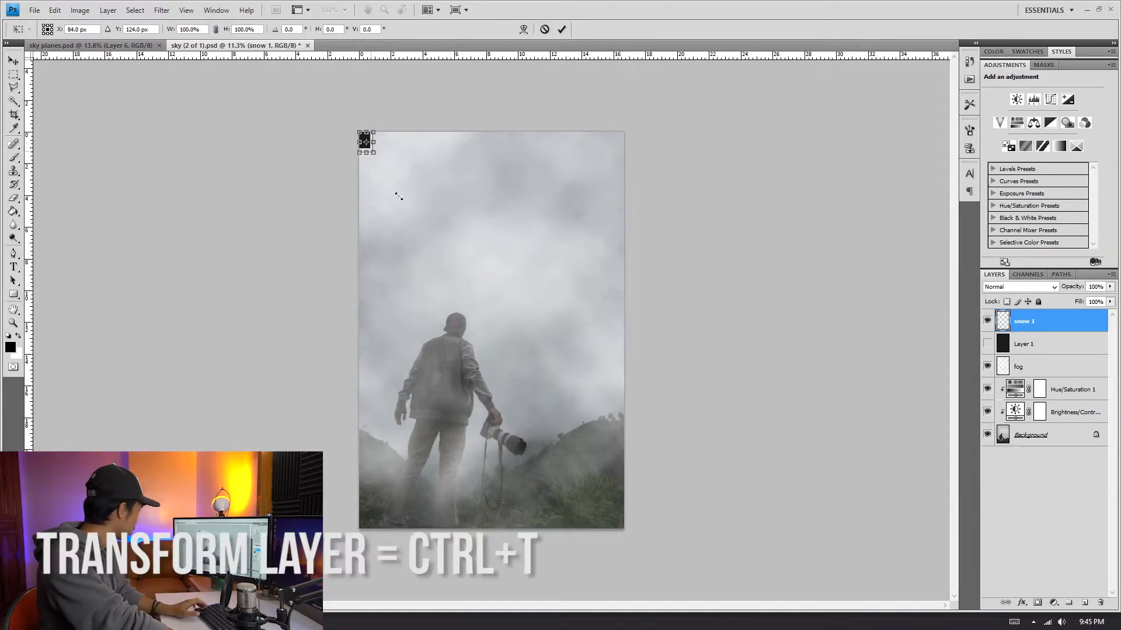
- Scale the tiny snow 1 patch up past the canvas edges and commit the transform
left_click_drag(372, 151, 647, 553)
left_click_drag(360, 133, 343, 107)
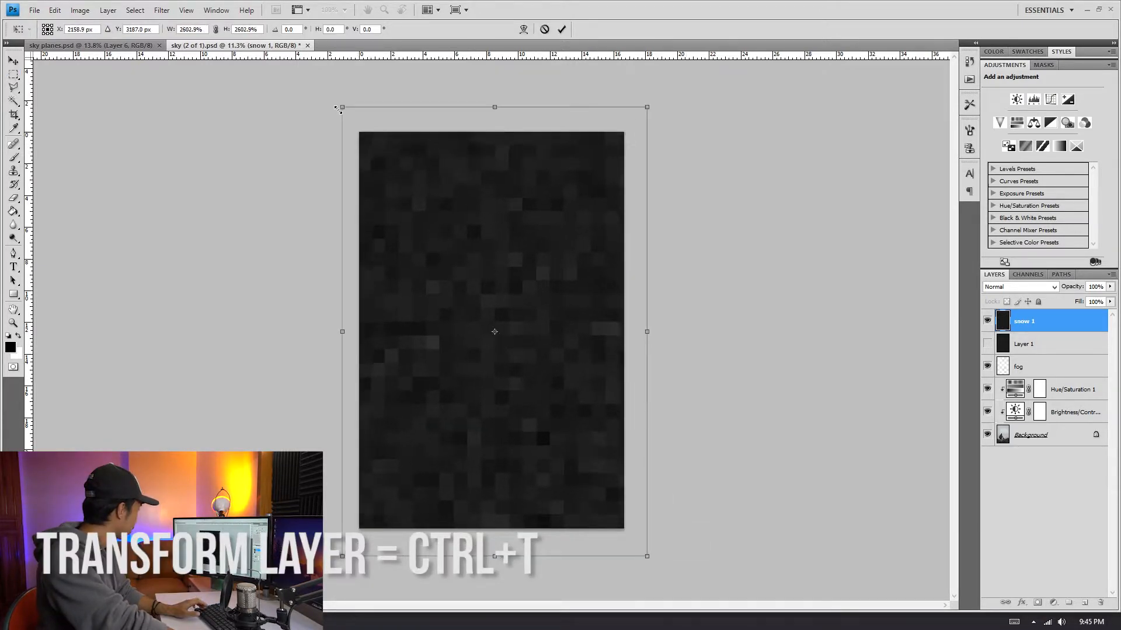
key("Return")
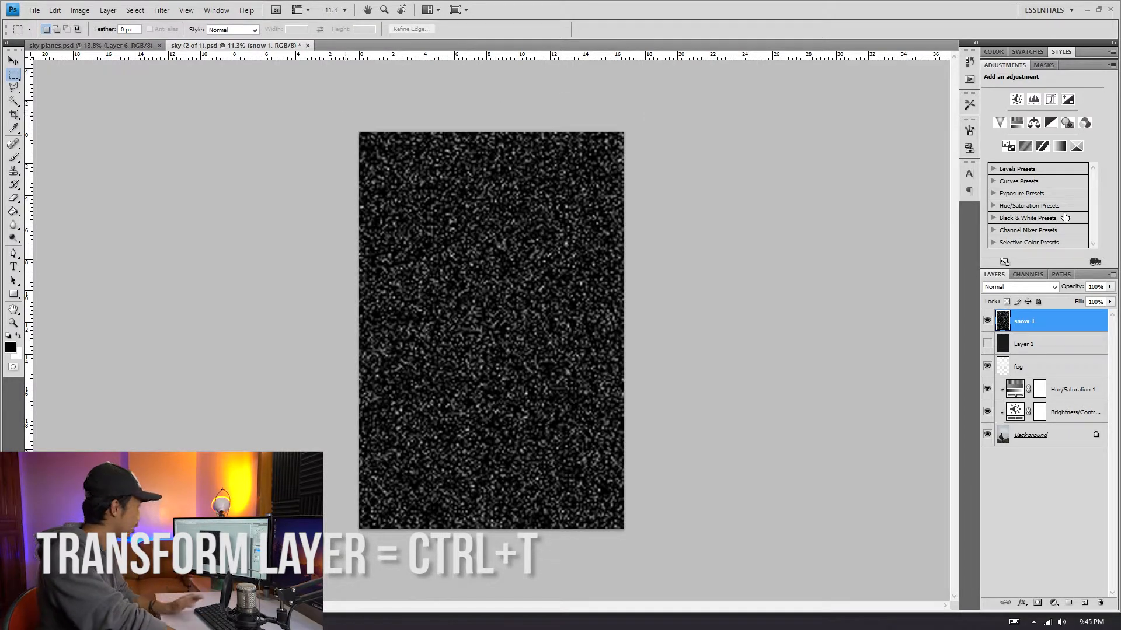
- Add a Levels adjustment clipped to snow 1, darkening the noise into sparse white specks
left_click(1034, 102)
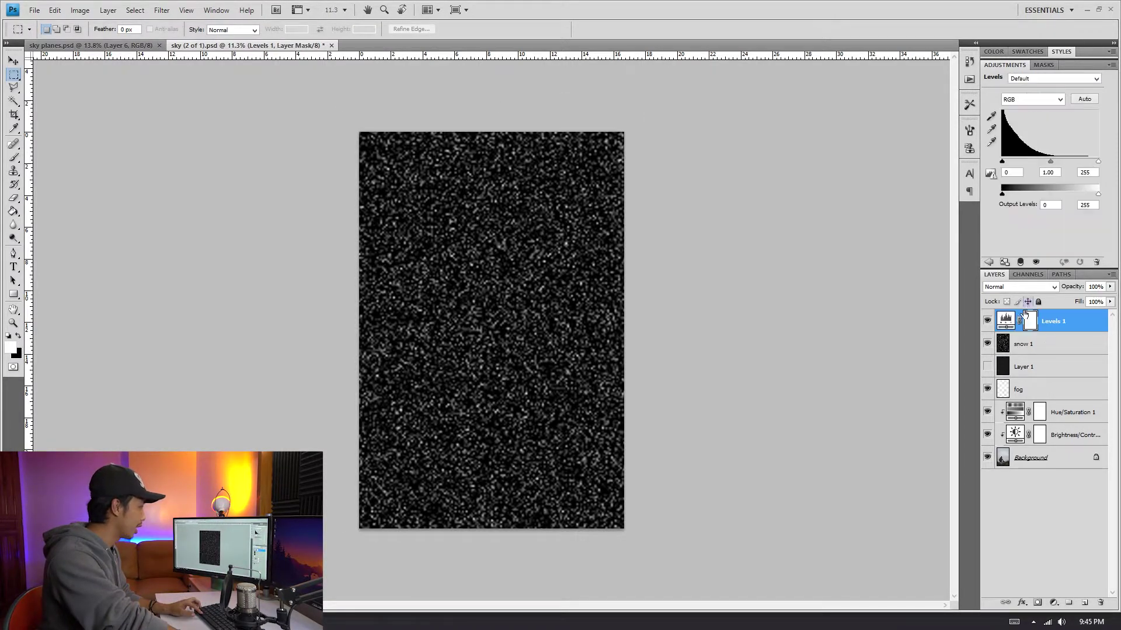
left_click(1060, 333, "alt")
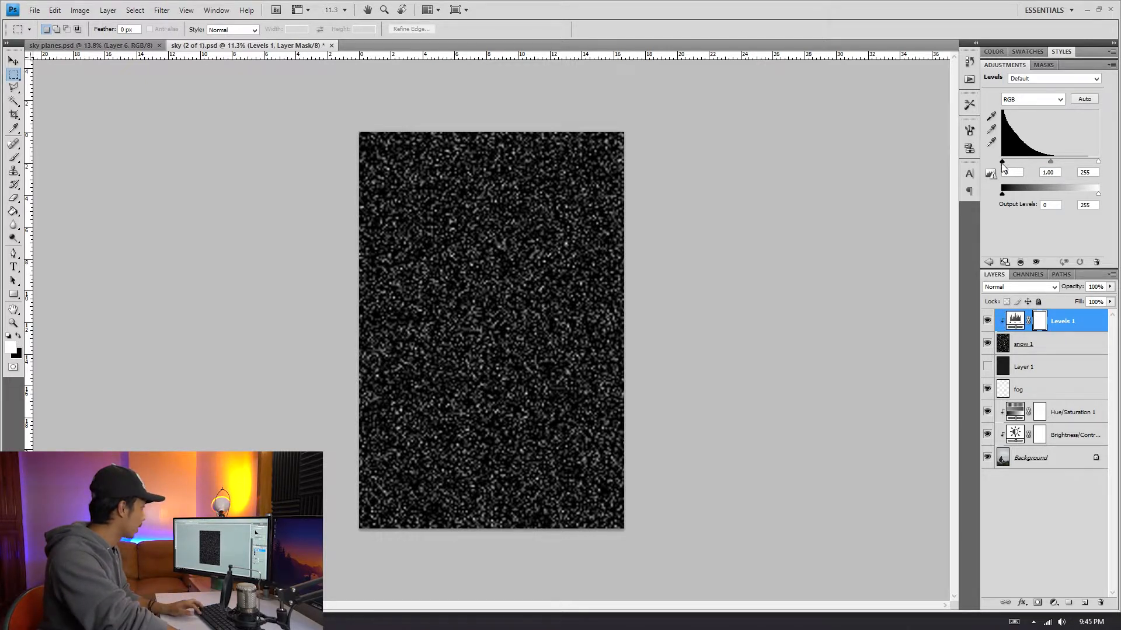
left_click_drag(1001, 161, 1026, 161)
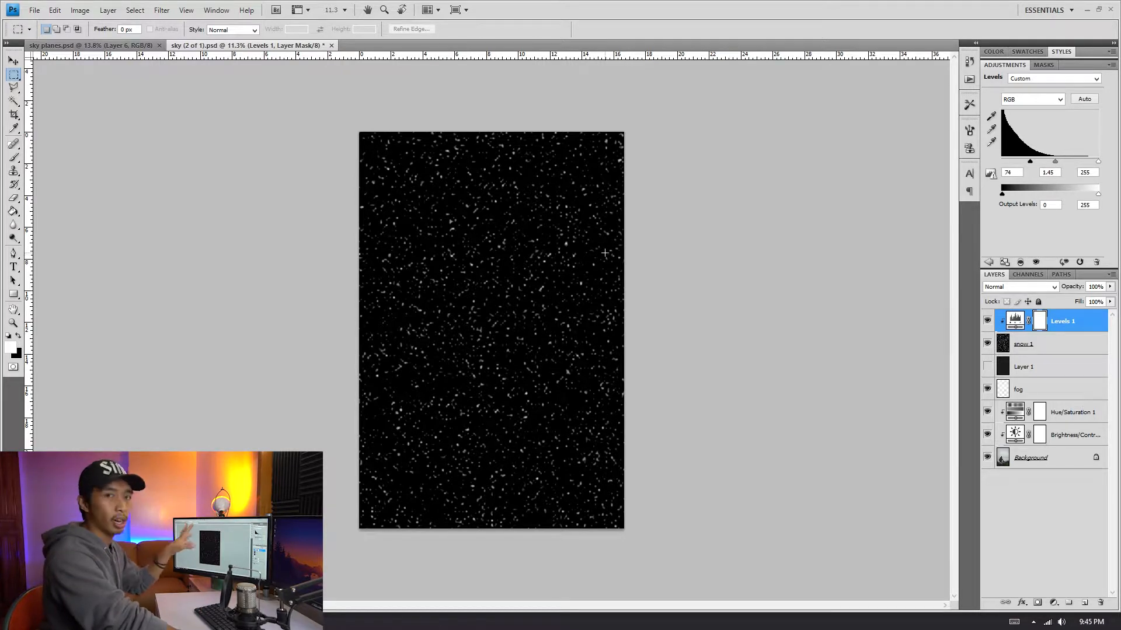
left_click(1054, 348)
left_click(163, 10)
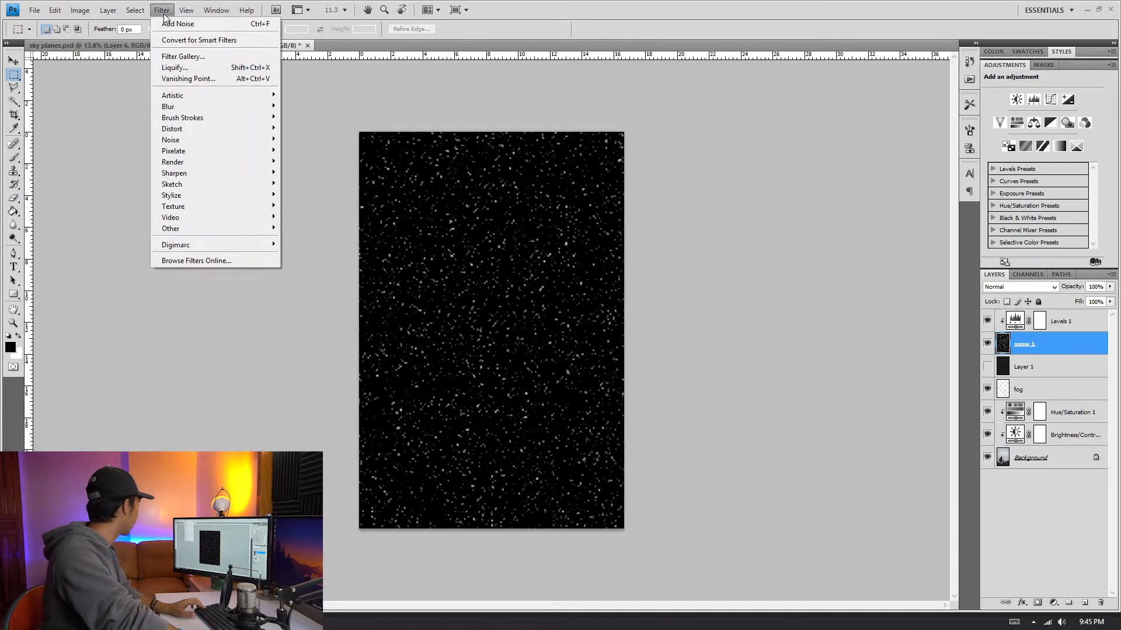
mouse_move(169, 106)
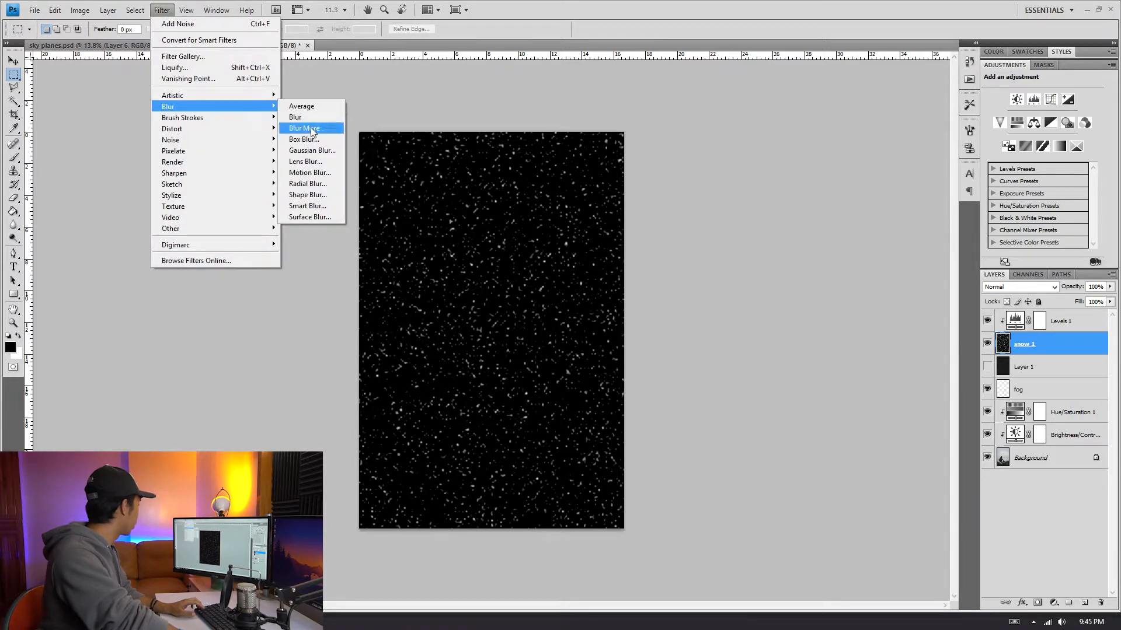
- Apply a Motion Blur of about -47° and 107 px to snow 1, streaking the specks diagonally
left_click(308, 172)
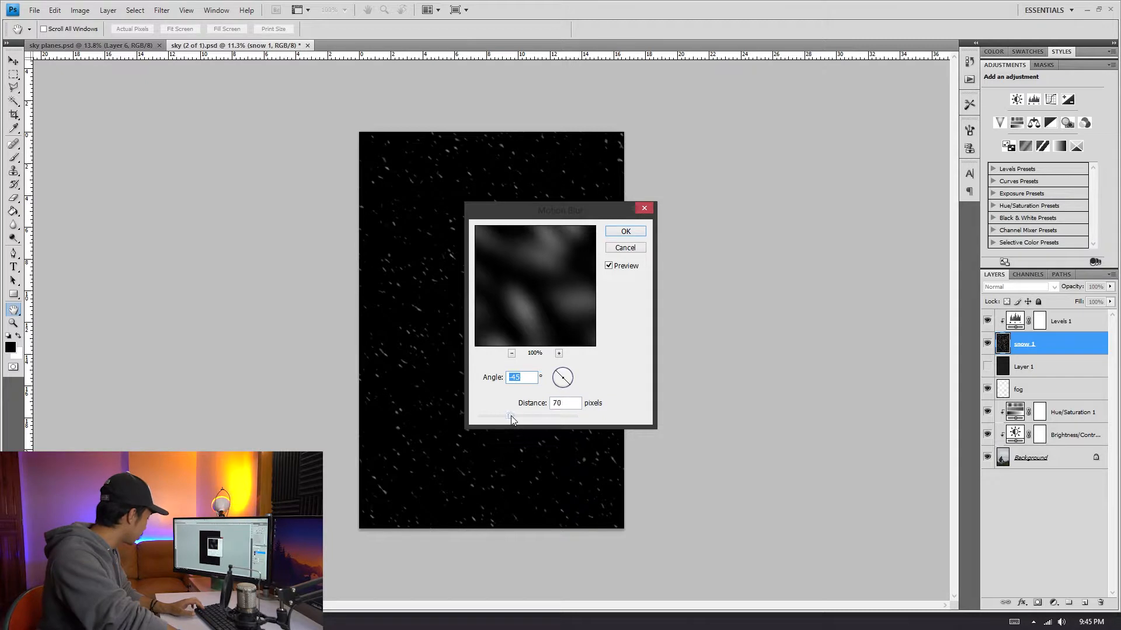
left_click_drag(511, 417, 519, 417)
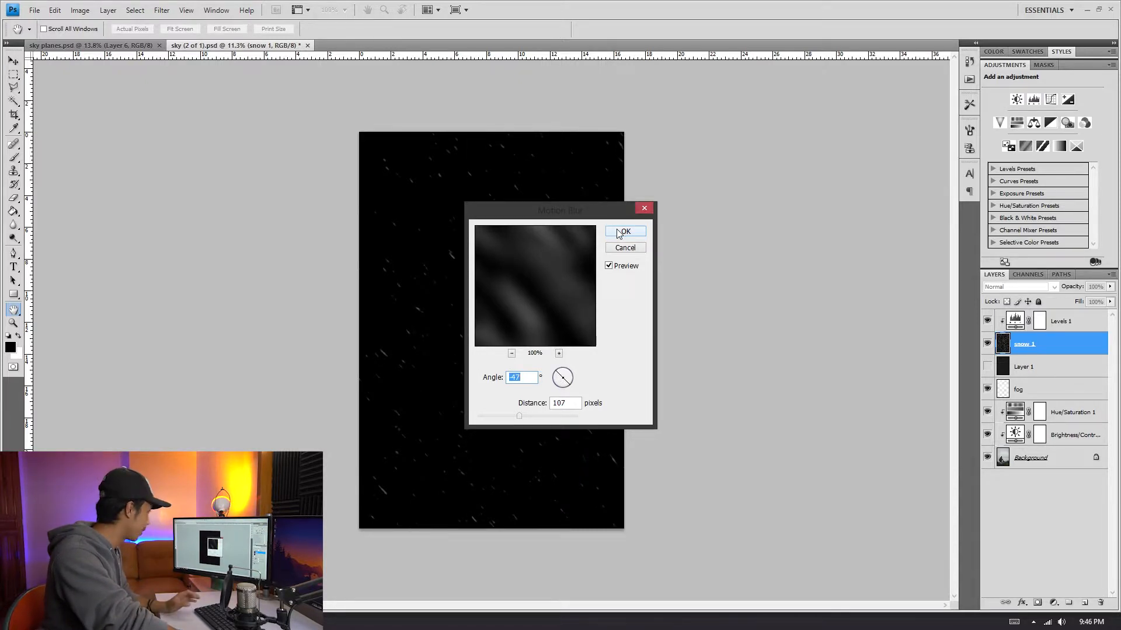
left_click(622, 231)
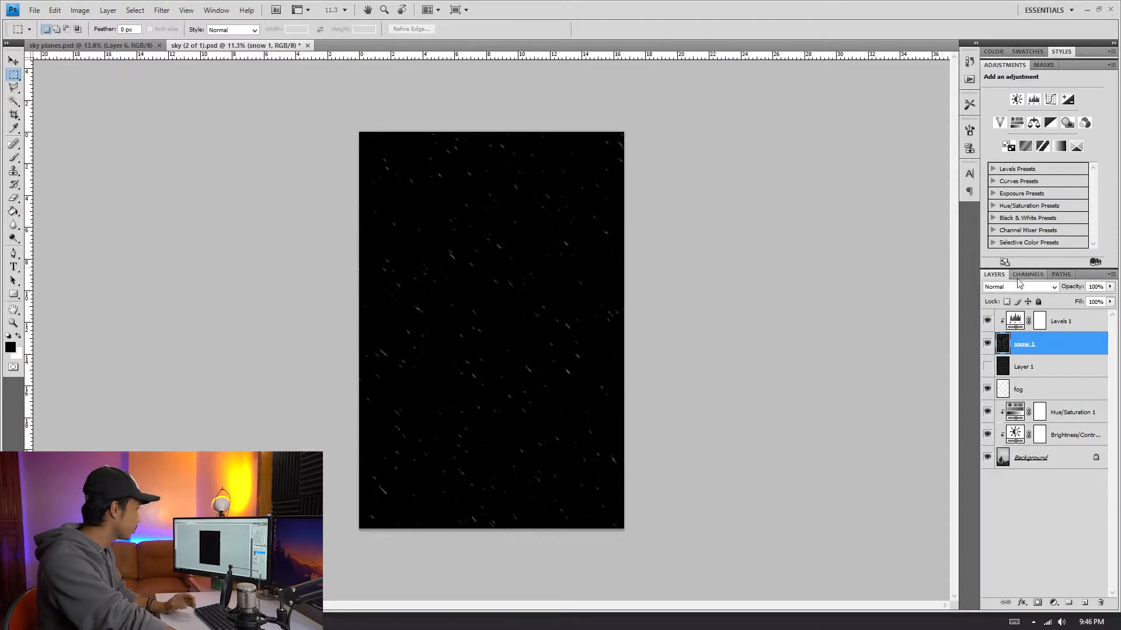
left_click(1026, 289)
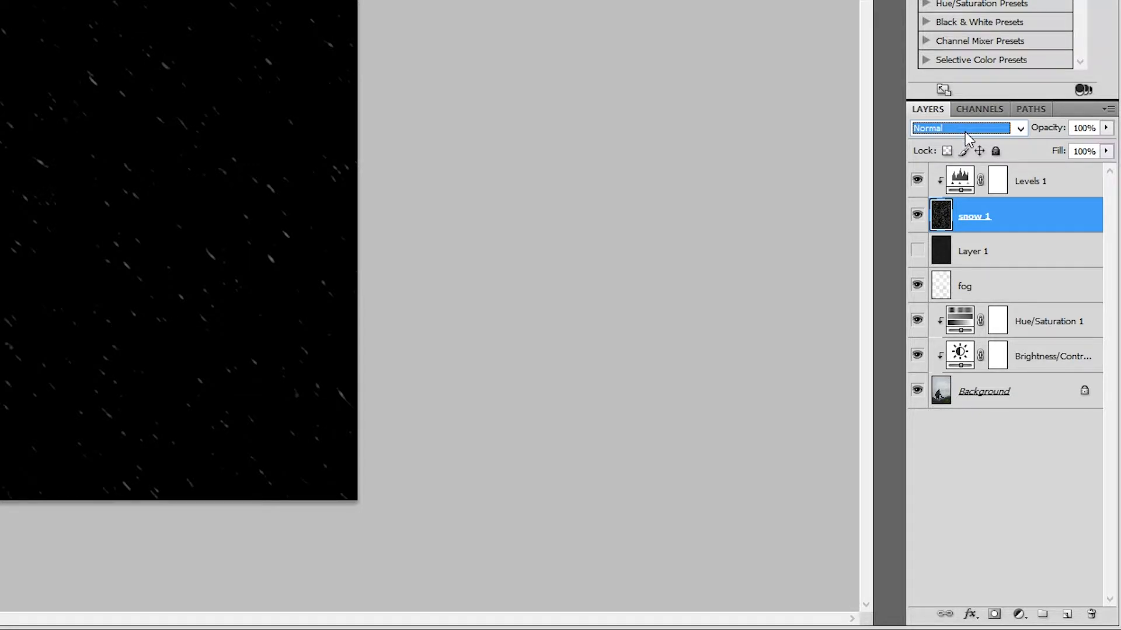
- Set snow 1's blend mode to Screen, briefly comparing with Normal
left_click(999, 132)
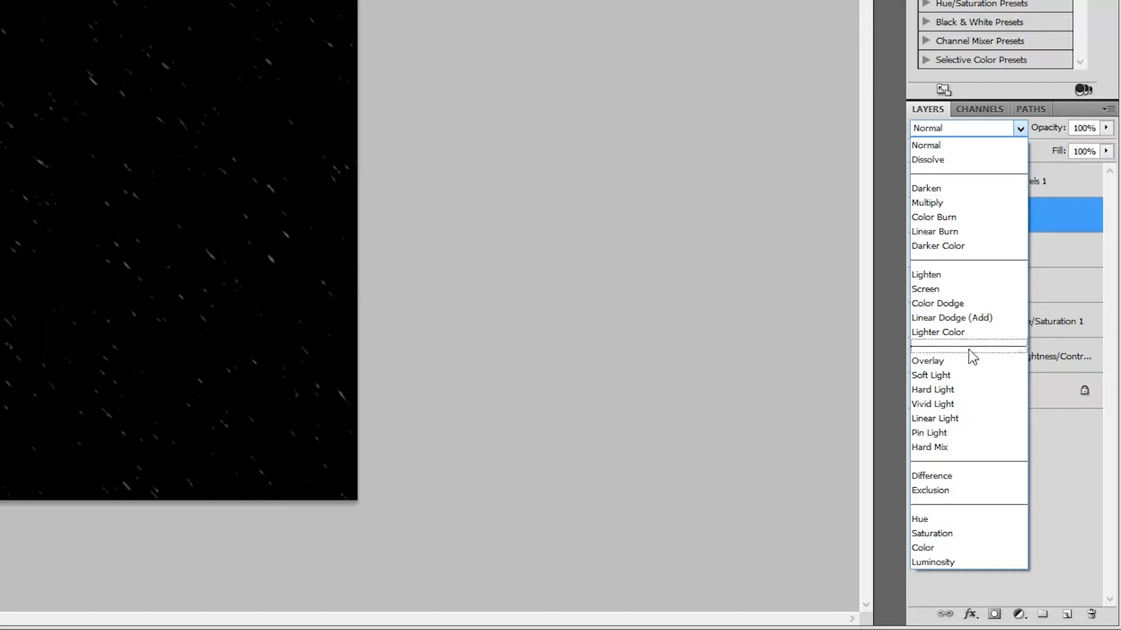
left_click(928, 289)
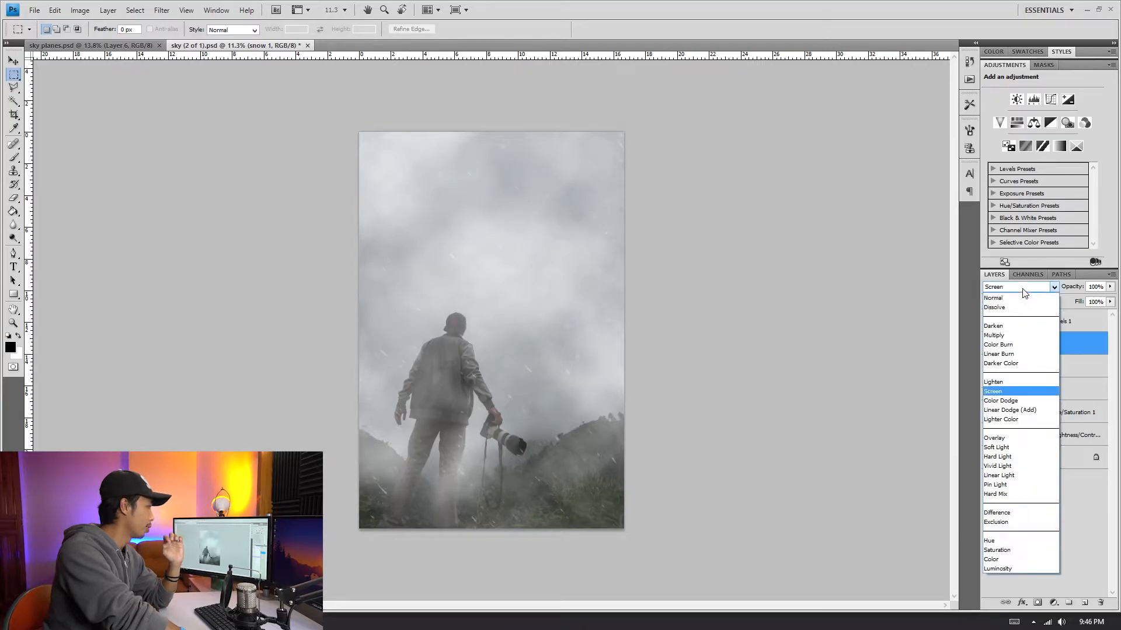
left_click(1023, 289)
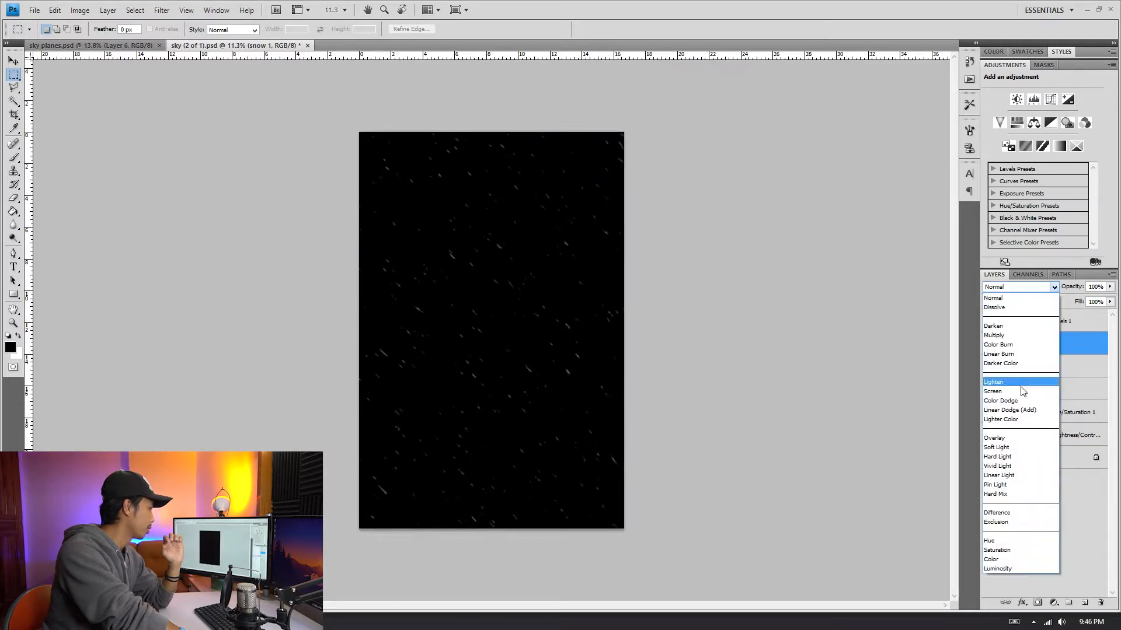
left_click(993, 391)
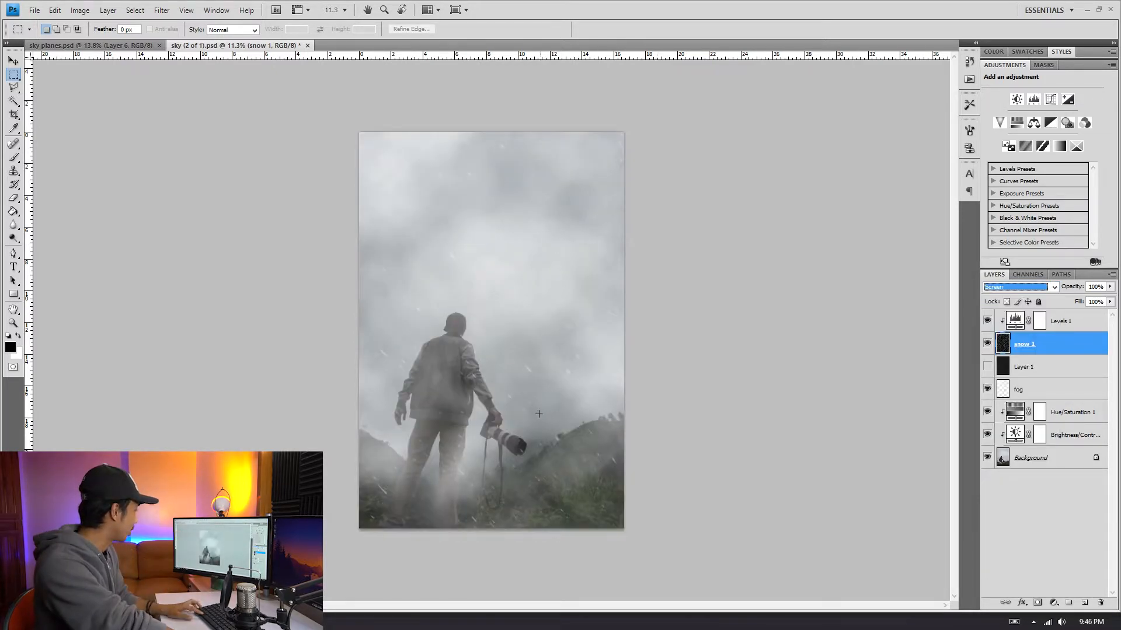
- Make the black noise Layer 1 the active layer
left_click(1041, 369)
left_click(14, 61)
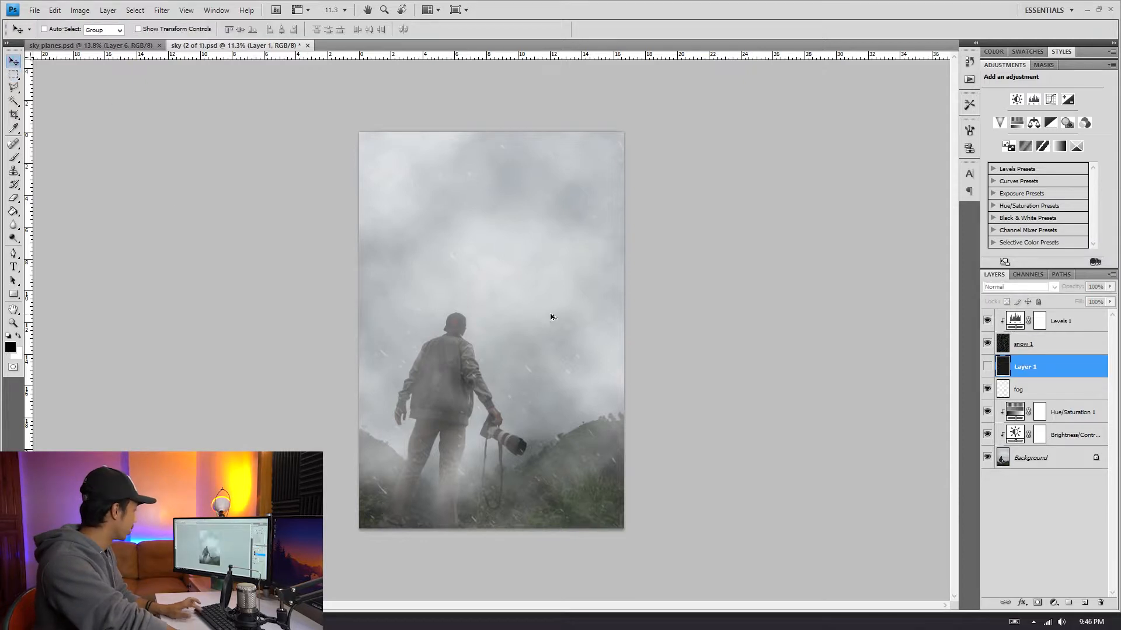
scroll(551, 315, "up", 1)
scroll(551, 315, "up", 1)
scroll(526, 325, "up", 1)
scroll(471, 343, "down", 1)
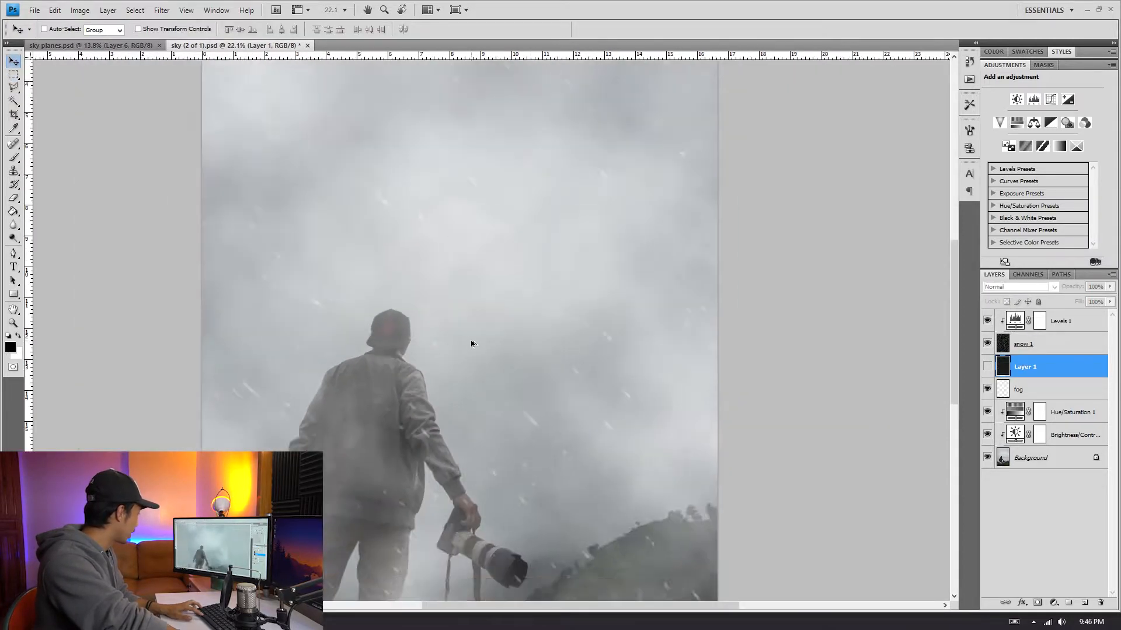
scroll(472, 343, "down", 2)
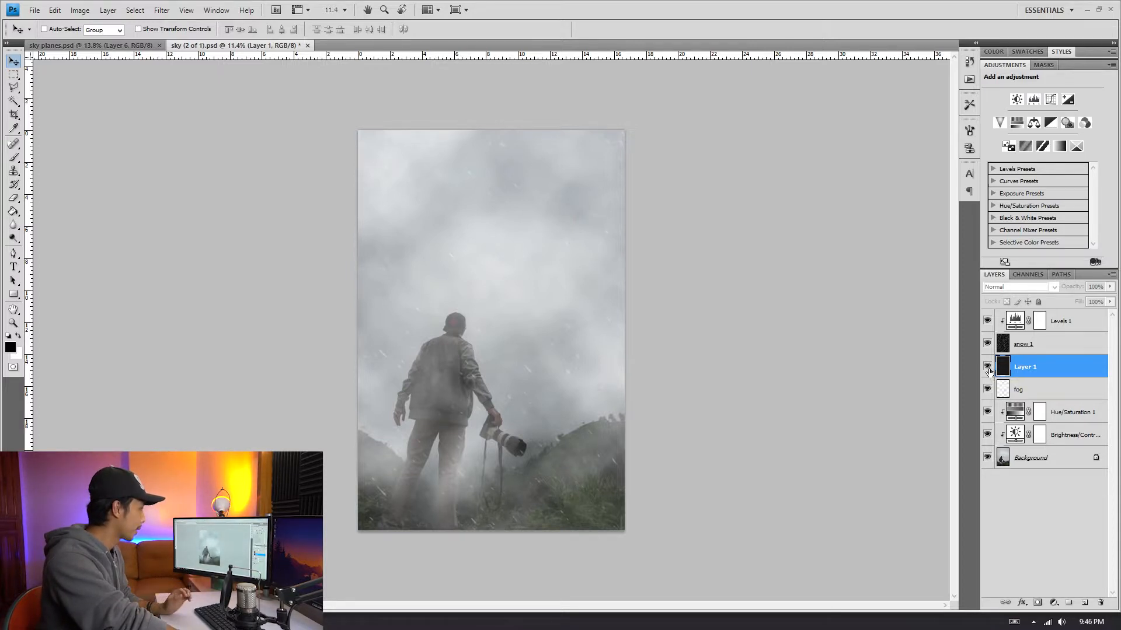
- Show only the dark noise Layer 1, hiding snow 1 and the other layers
left_click(987, 345, "alt")
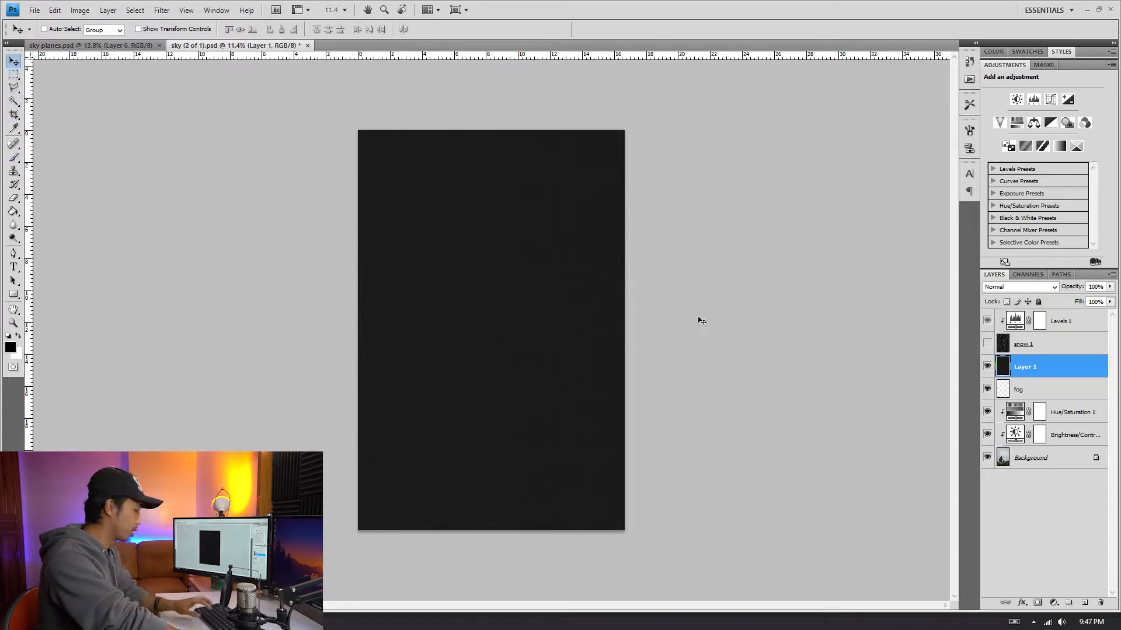
- Copy a small top-left noise patch to a new 'snow 2' layer and hide Layer 1
key("m")
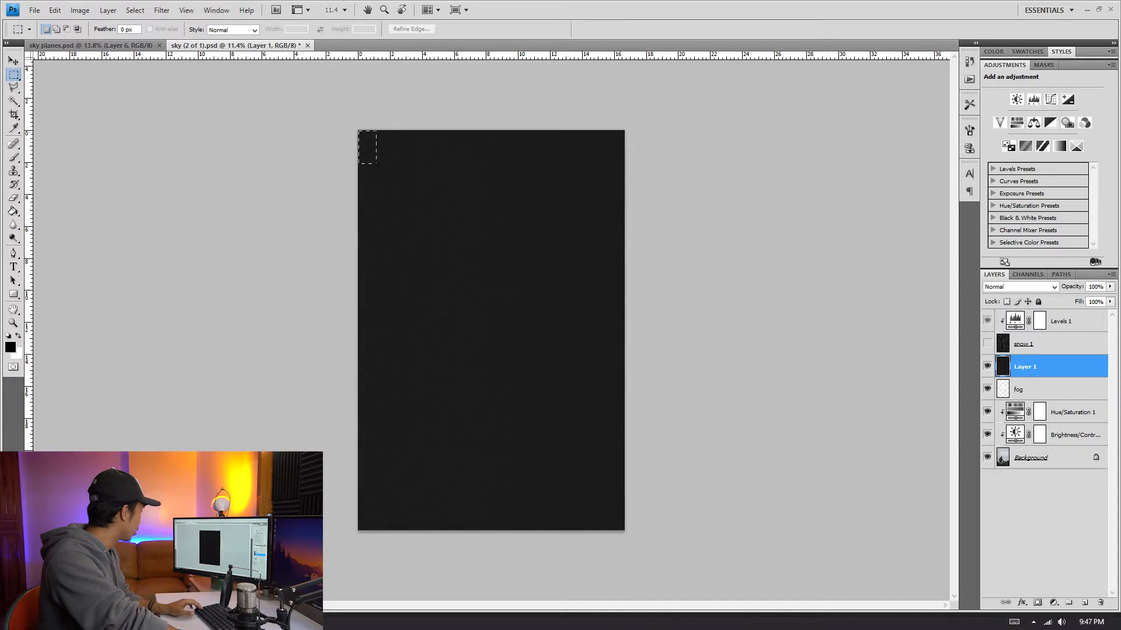
left_click_drag(376, 162, 387, 175)
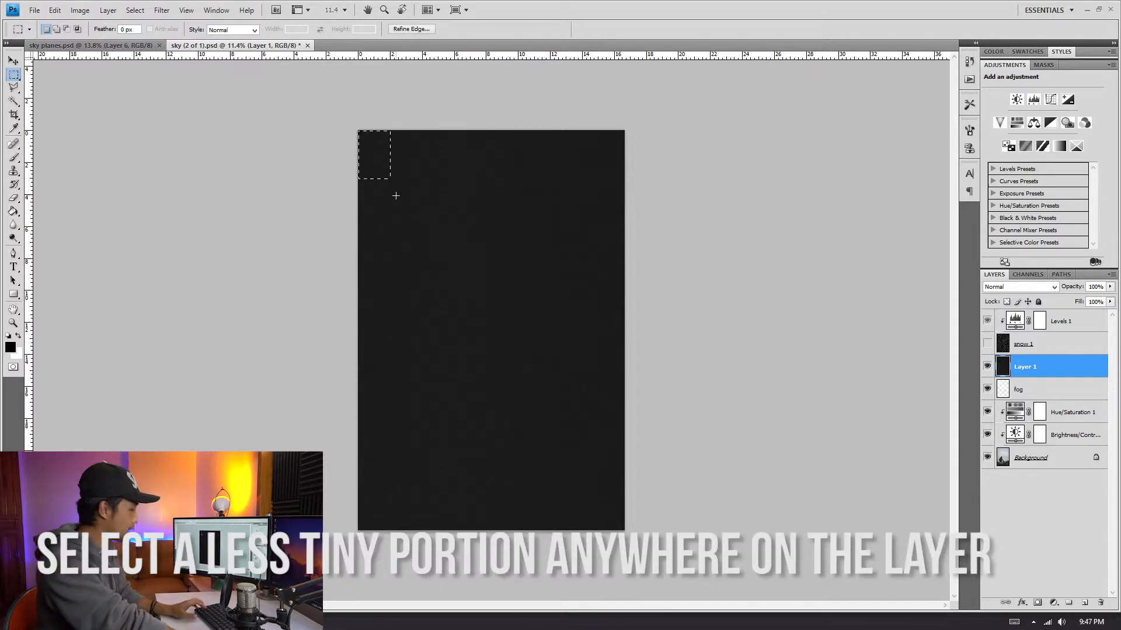
key("ctrl+j")
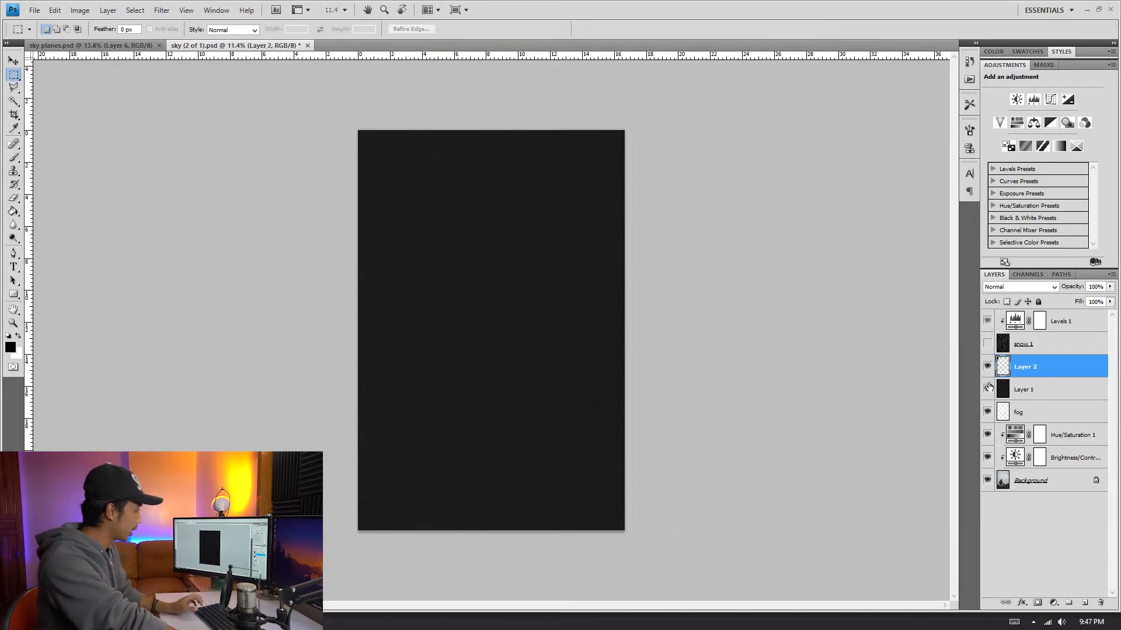
left_click(988, 389)
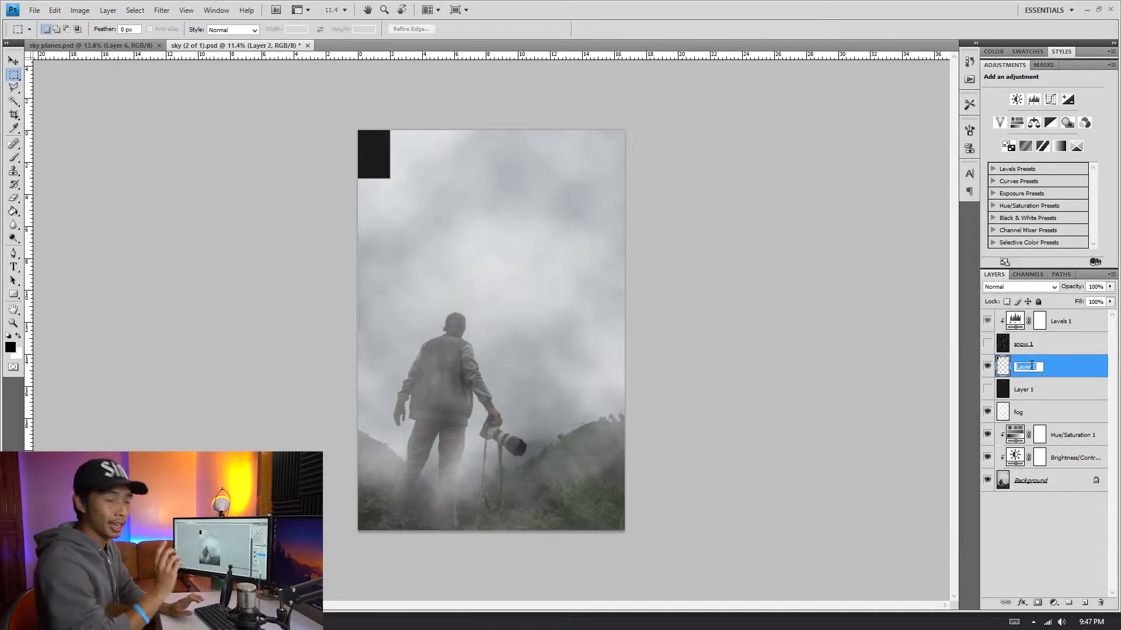
type("snow 1")
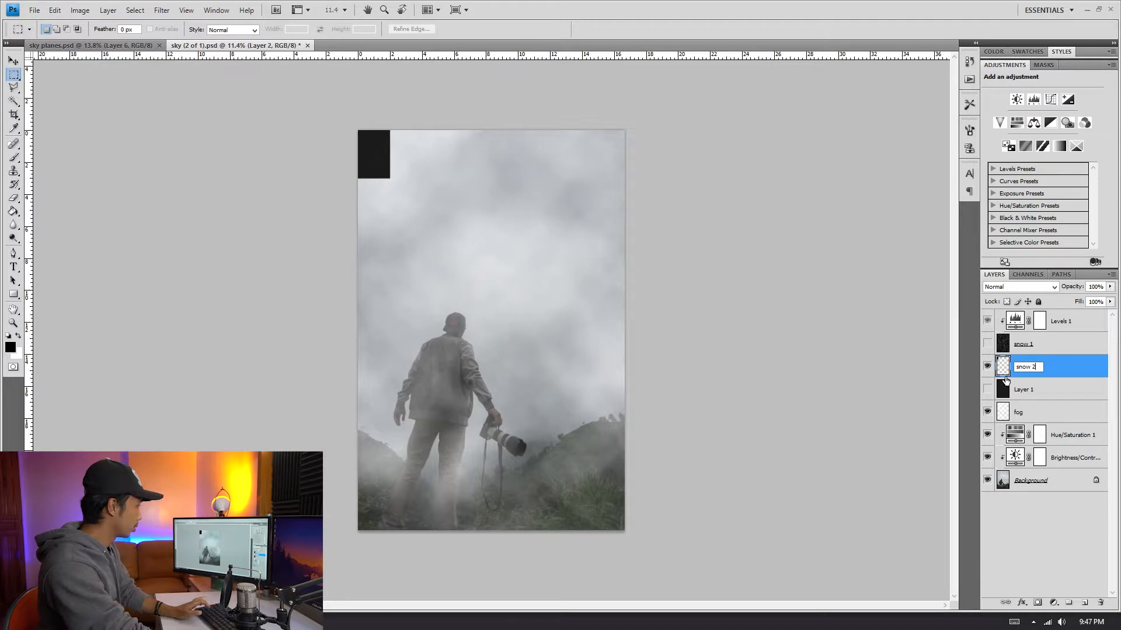
key("Return")
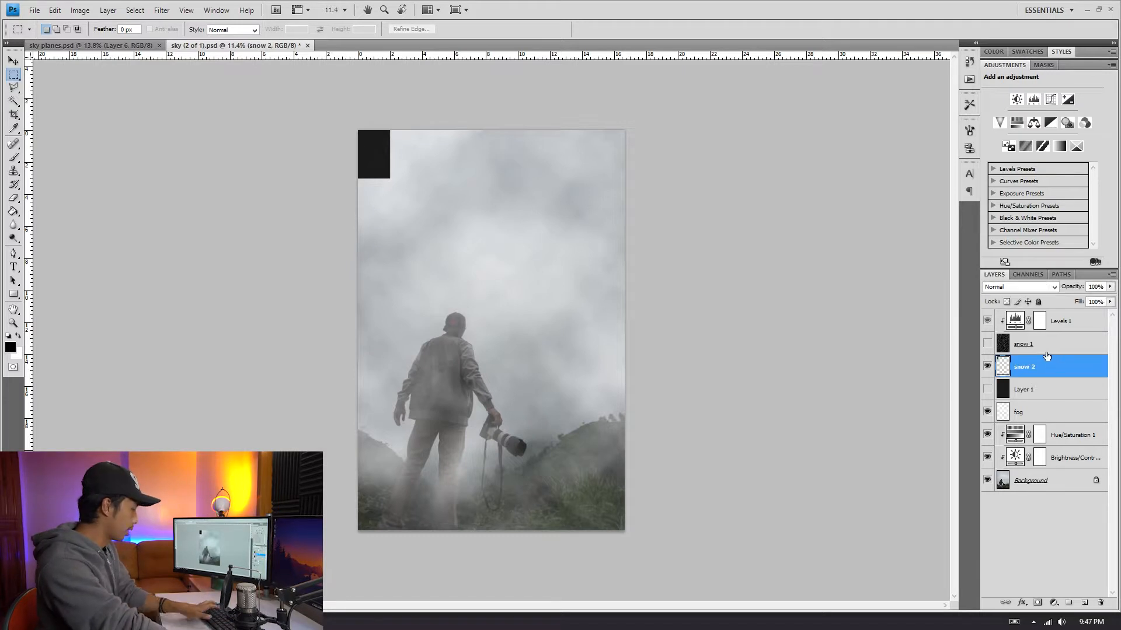
- Scale the snow 2 patch up beyond the canvas and add a Levels adjustment above it
key("ctrl+t")
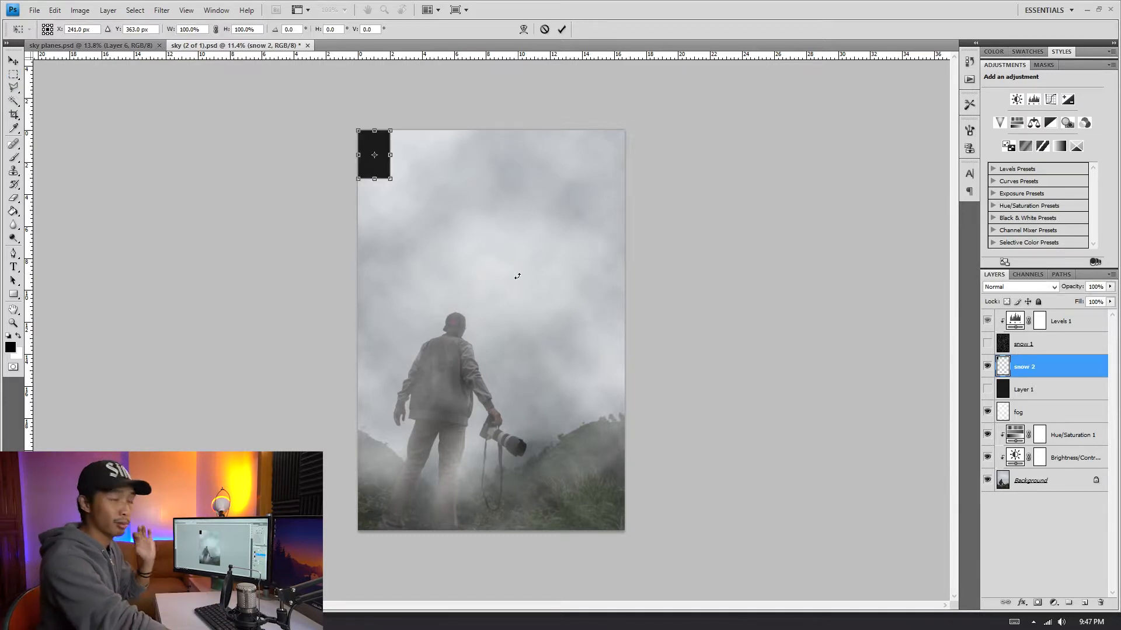
left_click_drag(394, 182, 819, 603)
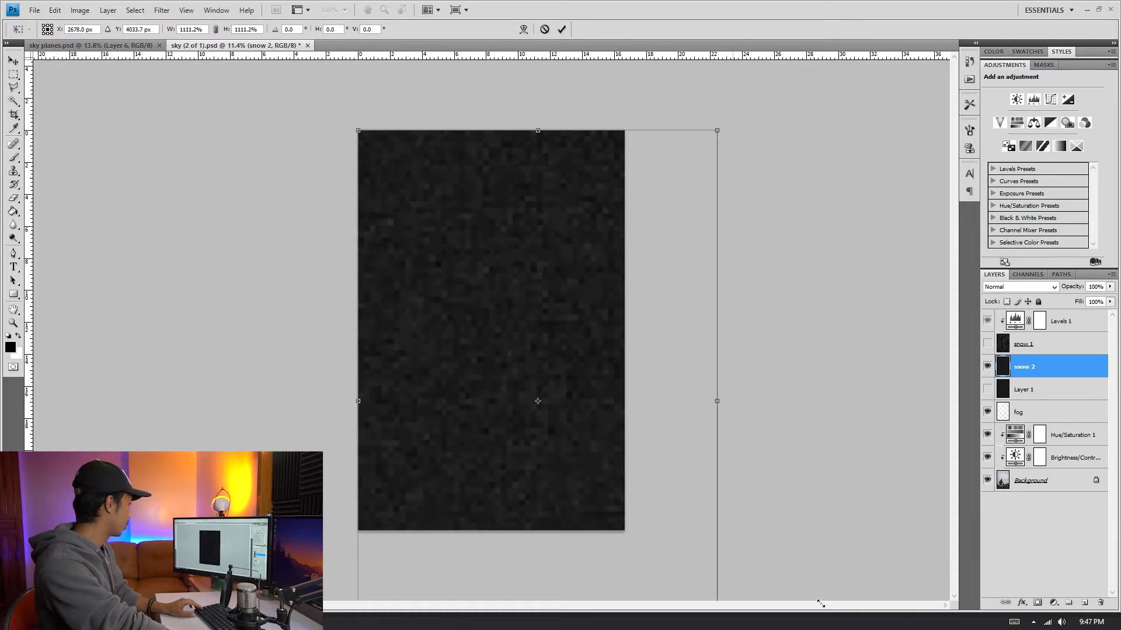
left_click_drag(357, 132, 320, 100)
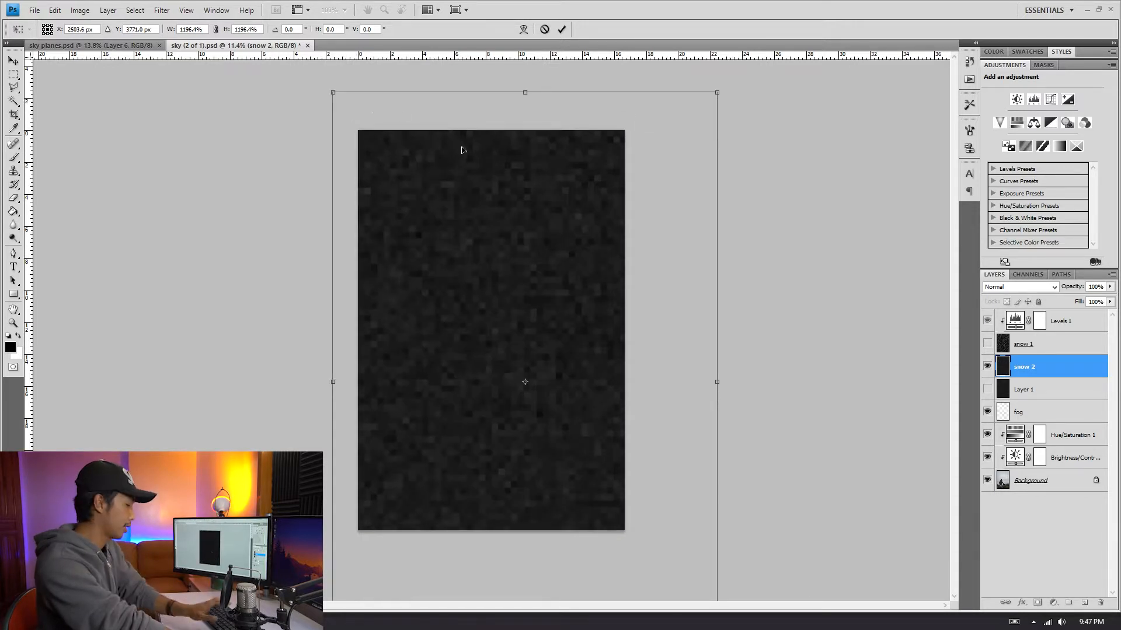
key("Return")
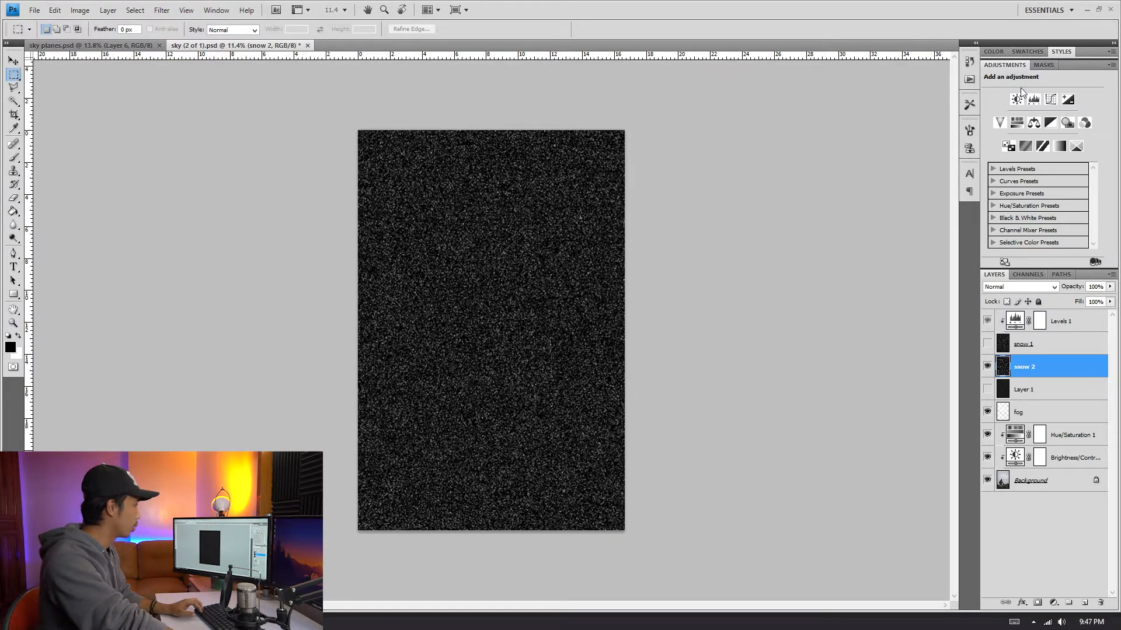
left_click(1034, 104)
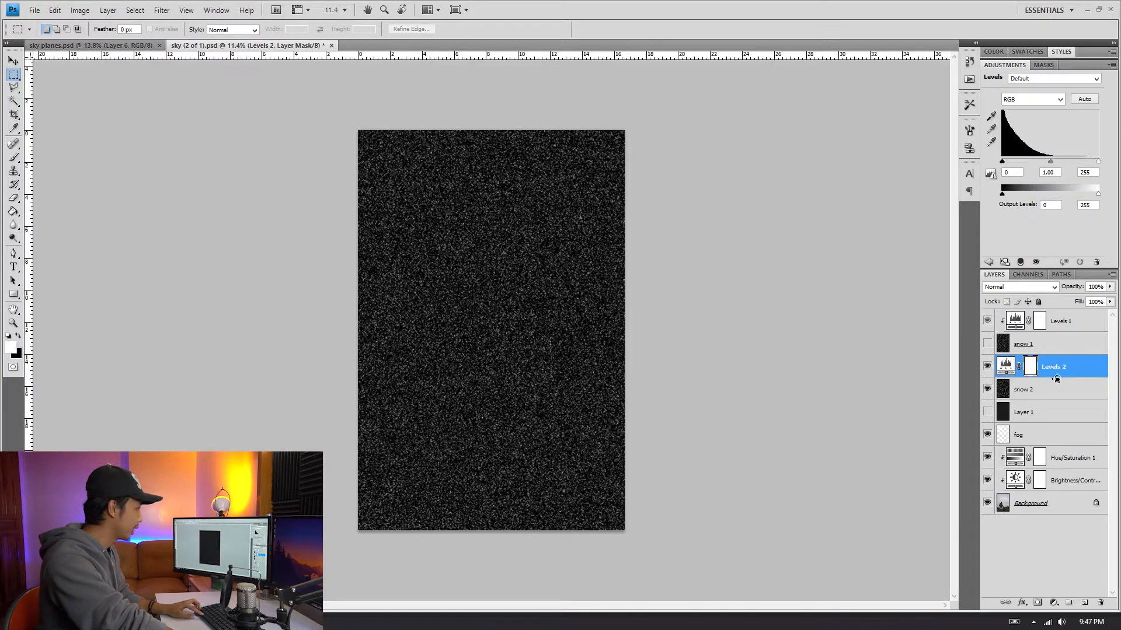
- Clip Levels 2 to snow 2 and raise its black point to about 66, gamma 1.57
key("ctrl+alt+g")
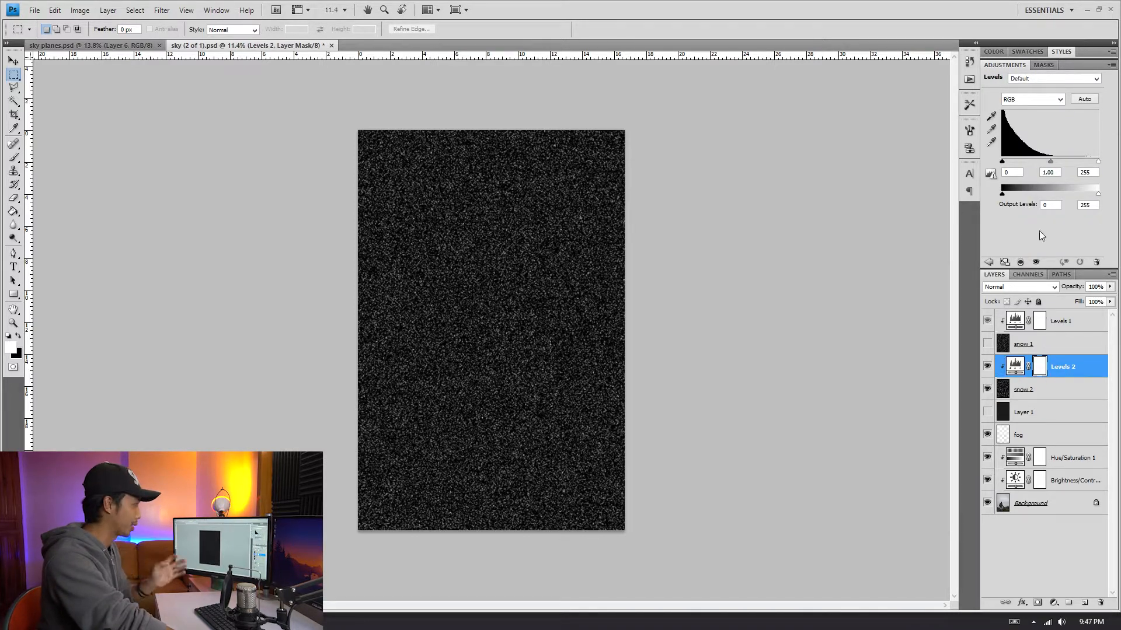
left_click_drag(1009, 164, 1045, 164)
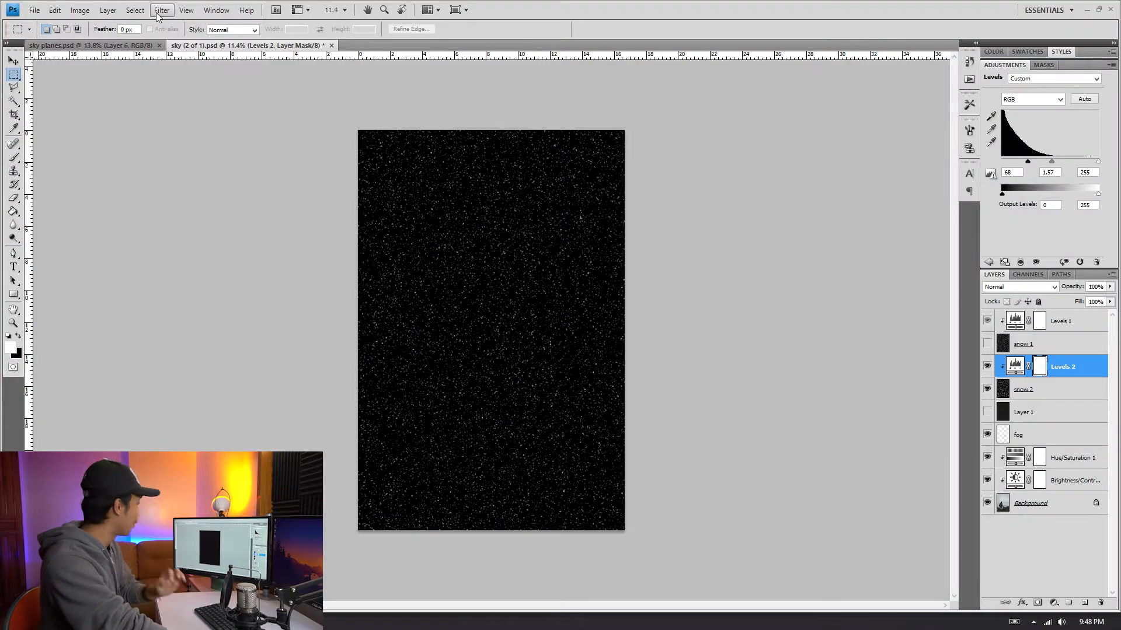
left_click(161, 9)
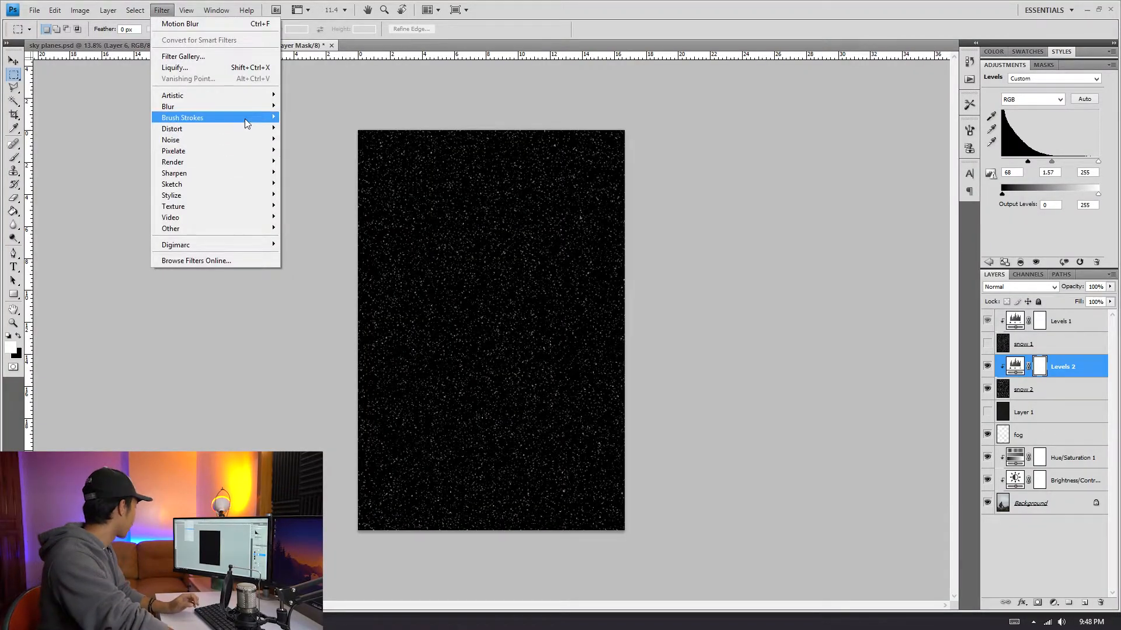
- Cancel the Motion Blur started on Levels 2 and make snow 2 the active layer
mouse_move(168, 106)
left_click(308, 173)
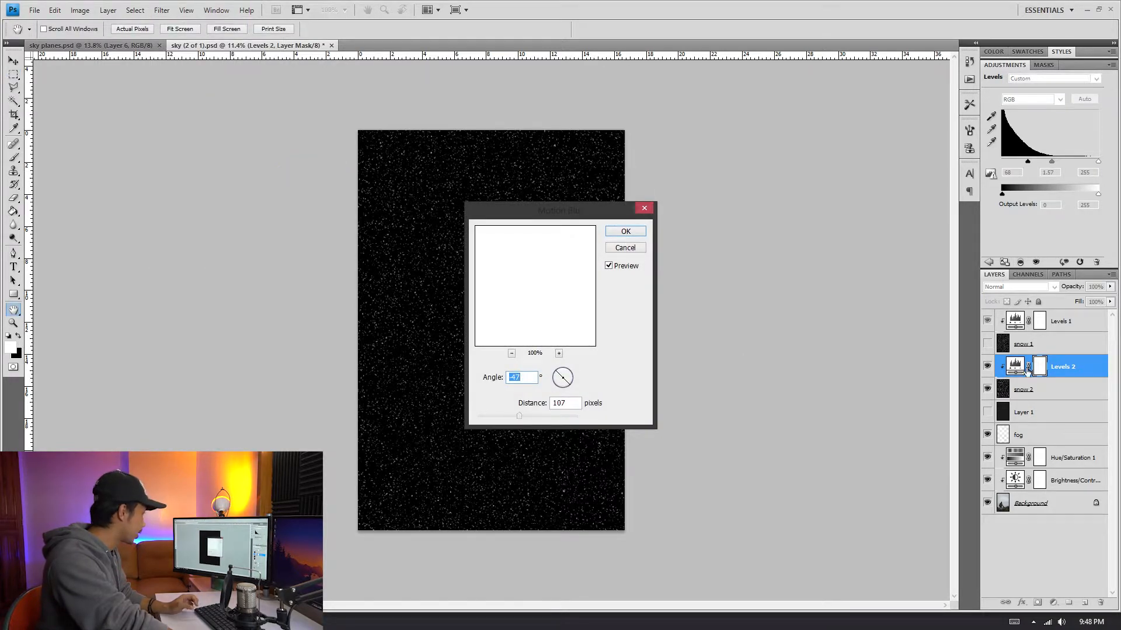
left_click(636, 253)
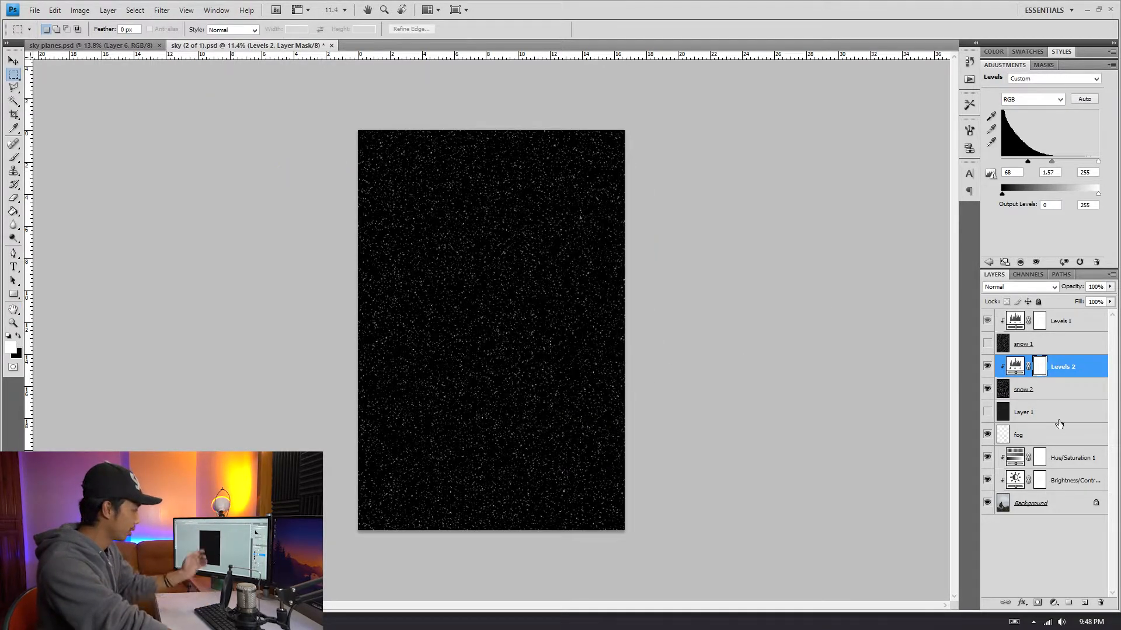
left_click(1049, 392)
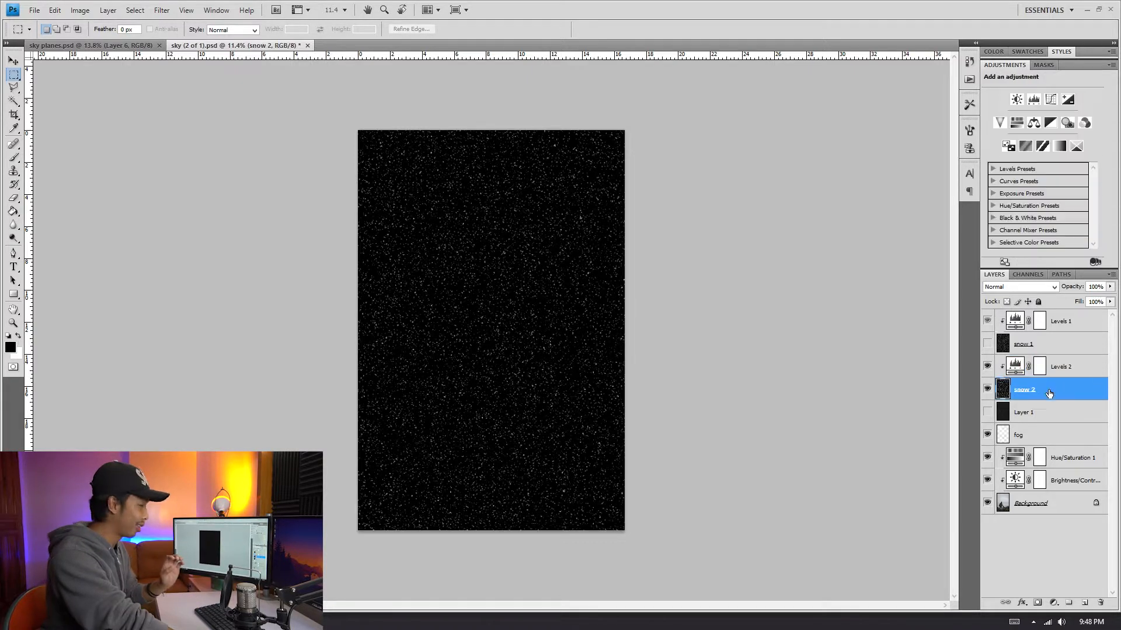
left_click(161, 9)
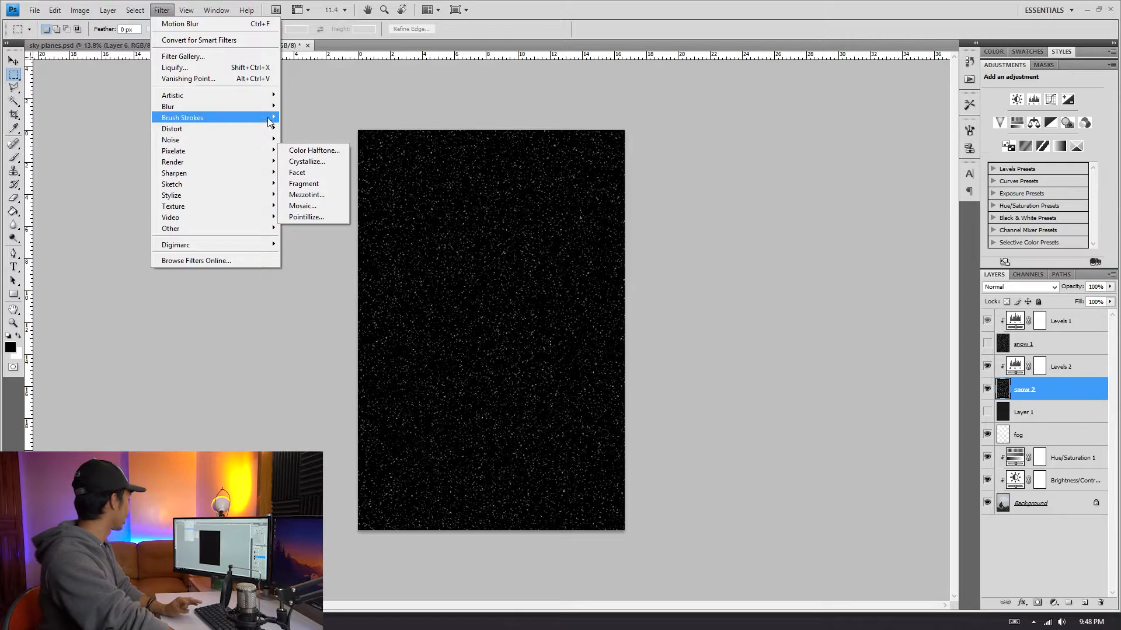
- Apply a Motion Blur at -47° with a shorter distance of about 42 px to snow 2
left_click(311, 175)
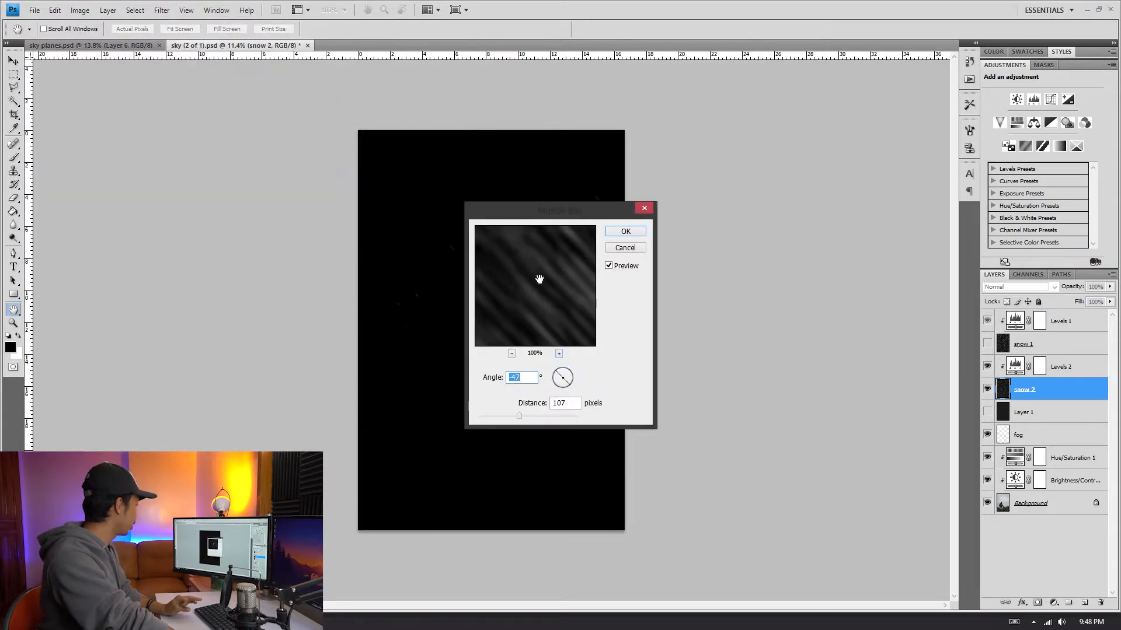
left_click_drag(512, 418, 498, 418)
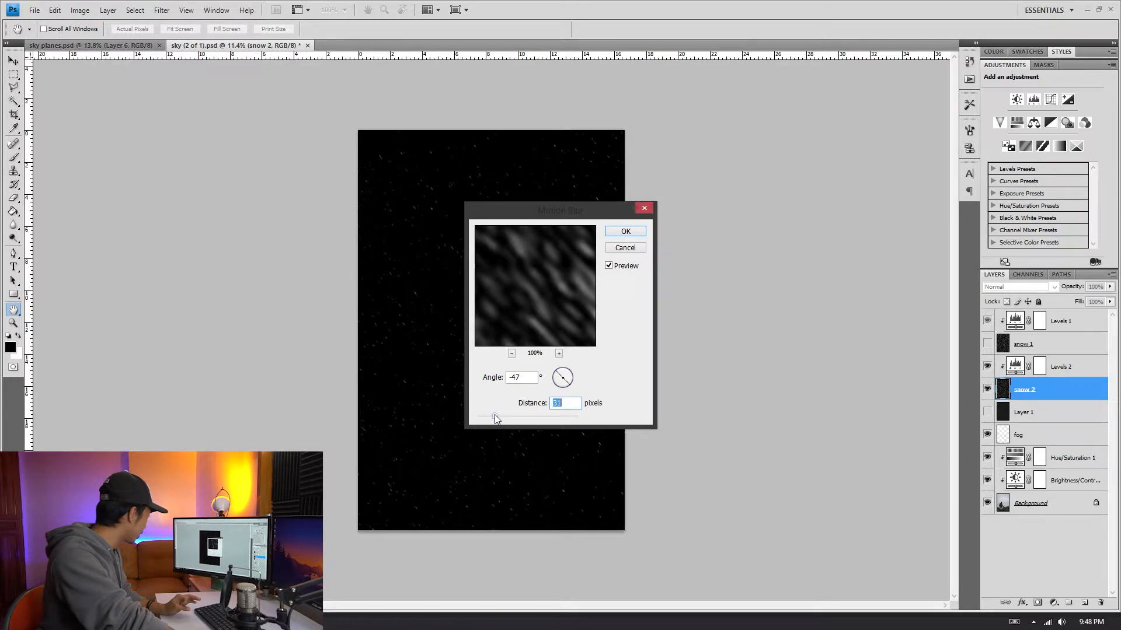
left_click_drag(498, 417, 505, 418)
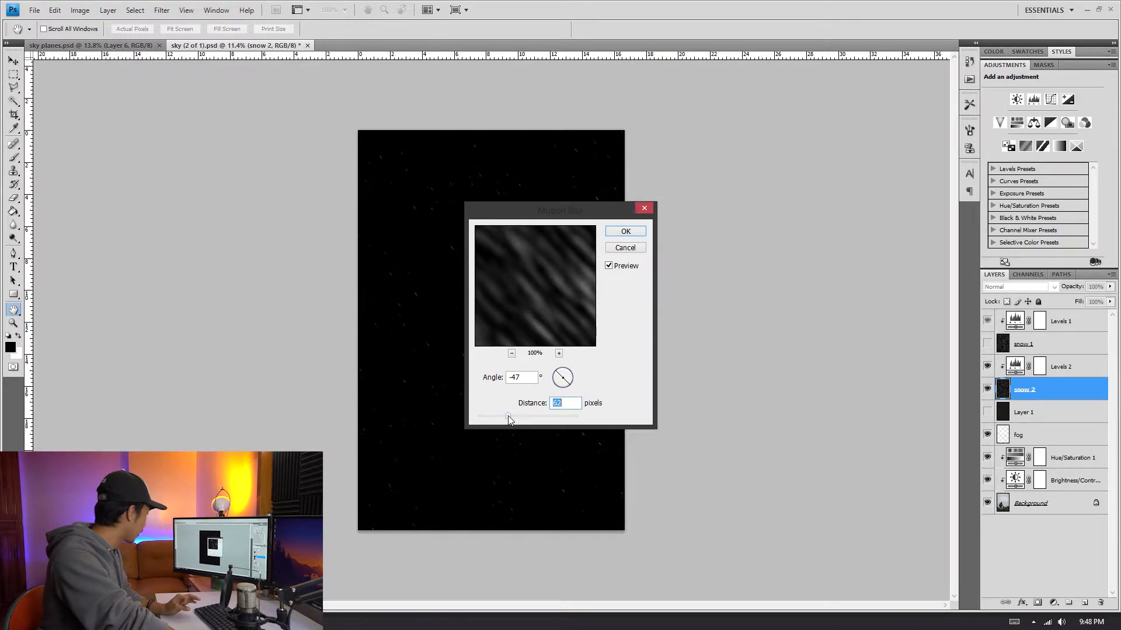
left_click(625, 233)
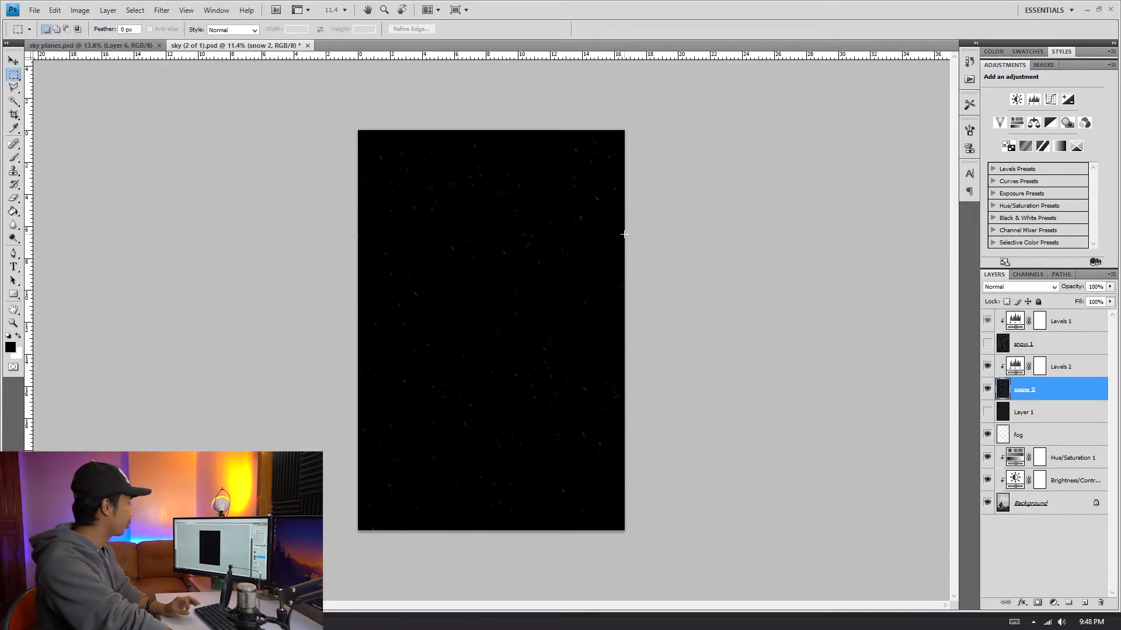
- Ease Levels 2's black point to about 53 so more snow 2 streaks show
key("ctrl+plus")
scroll(490, 322, "up", 3)
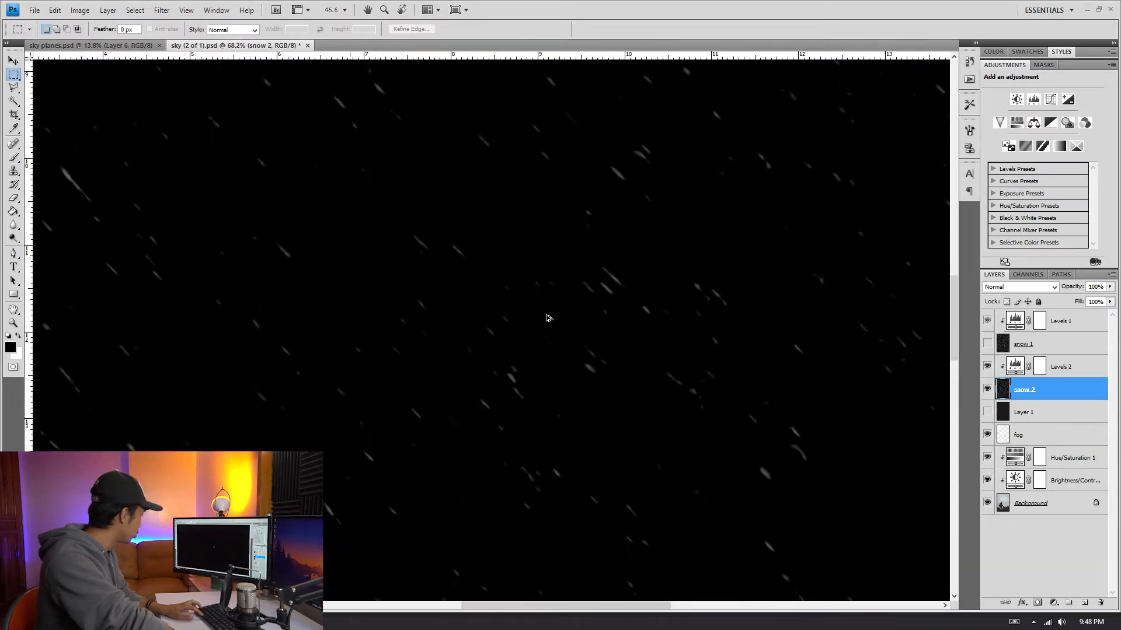
scroll(812, 367, "up", 1)
left_click(1064, 367)
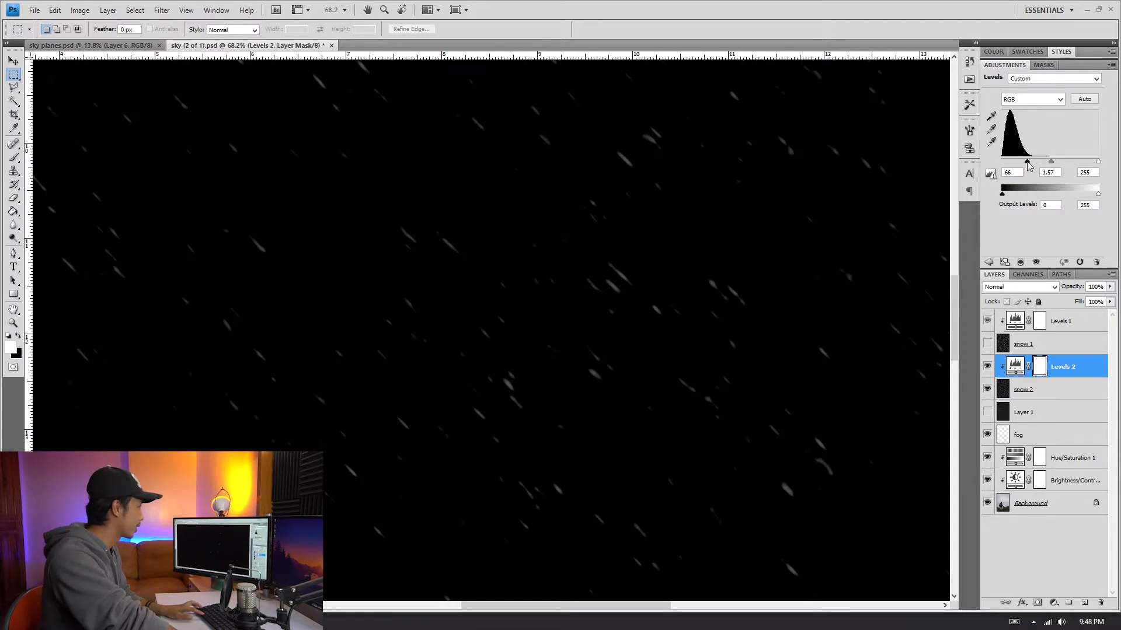
left_click_drag(1030, 163, 1023, 163)
scroll(778, 236, "down", 5)
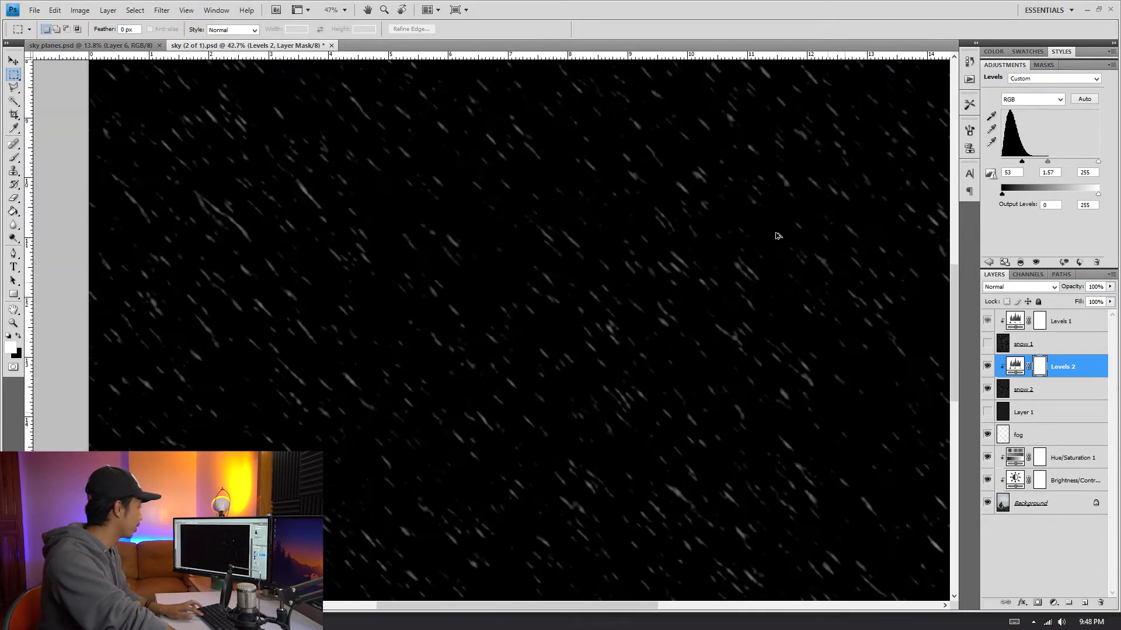
scroll(778, 236, "down", 5)
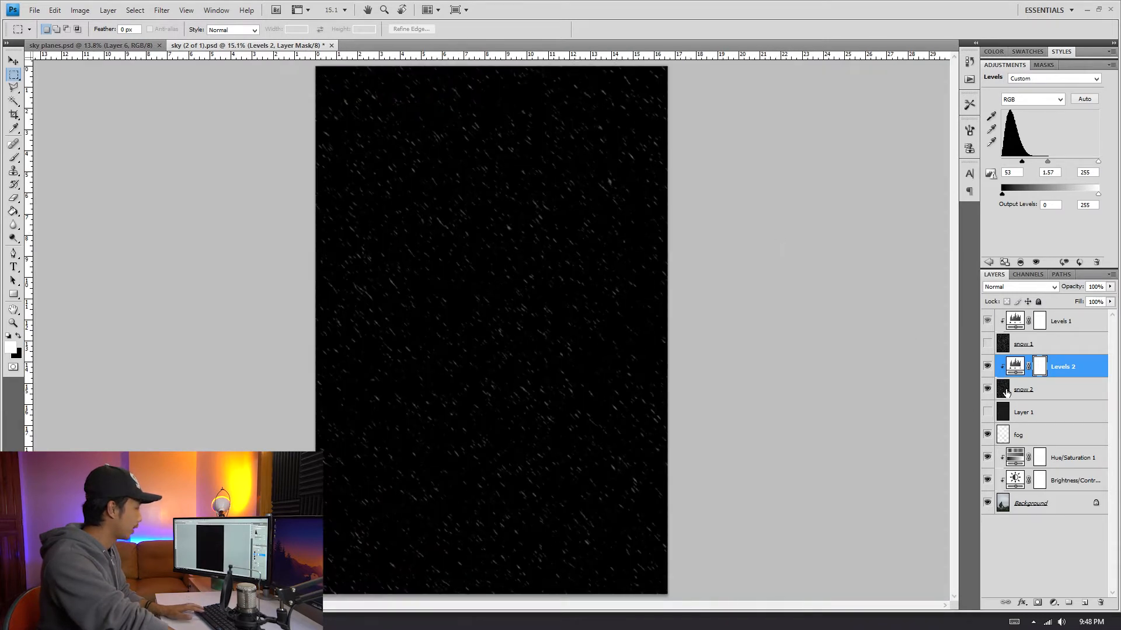
- Select the snow 2 layer and set its blend mode to Screen
left_click(1062, 388)
left_click(1054, 288)
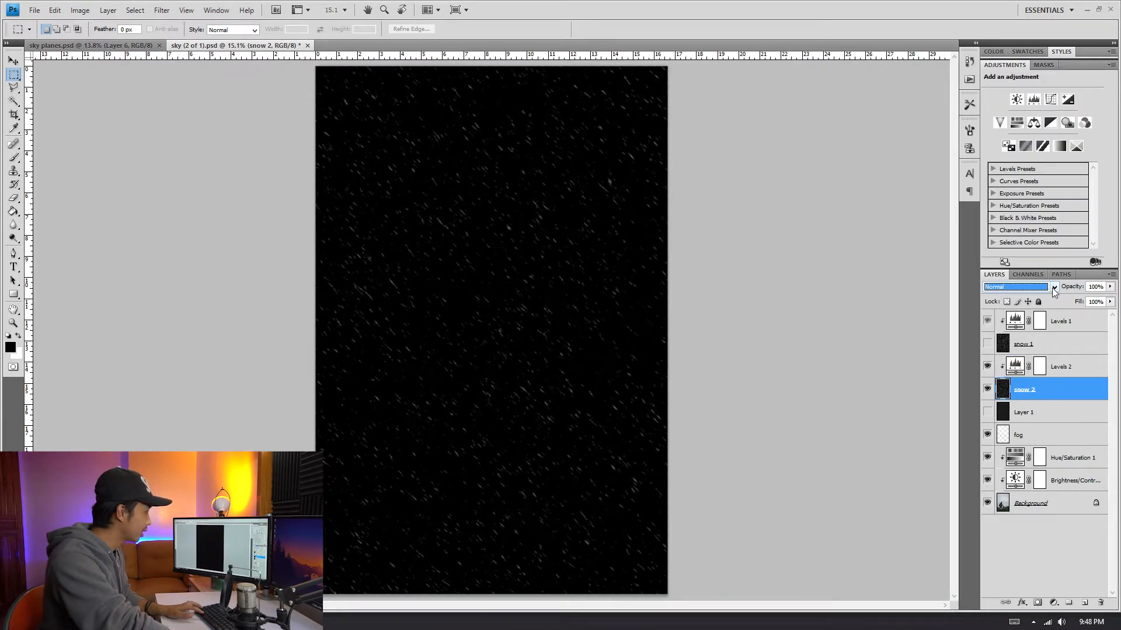
left_click(1051, 288)
- Set snow 2's blend mode to Screen and switch to the Move tool
left_click(1020, 385)
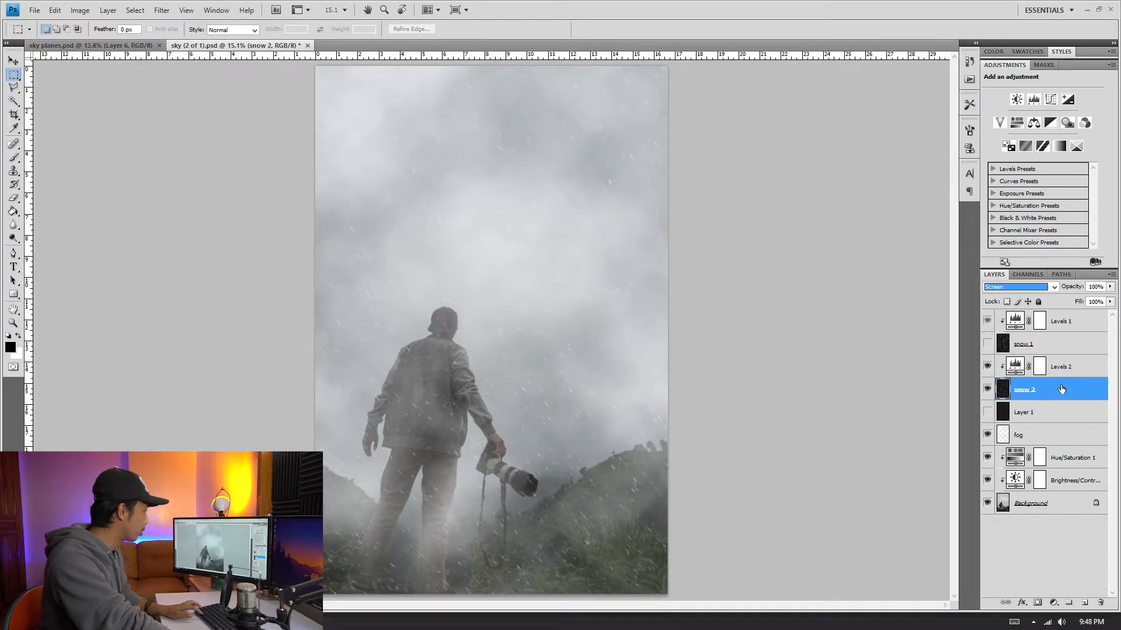
left_click(1059, 346)
left_click(15, 60)
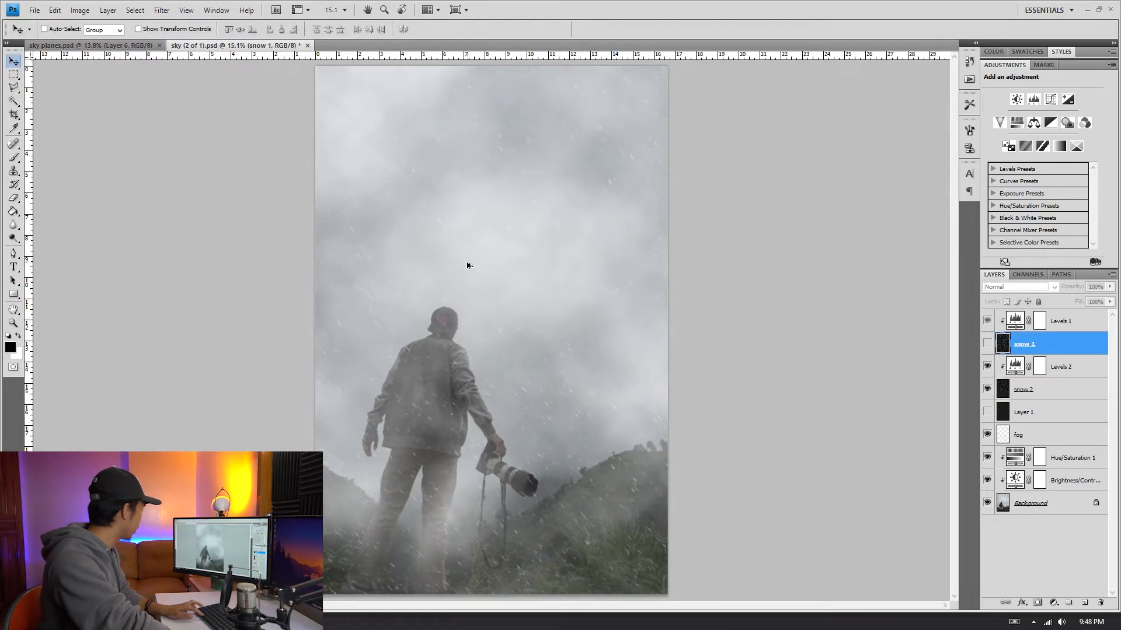
left_click(468, 266)
scroll(467, 266, "down", 1)
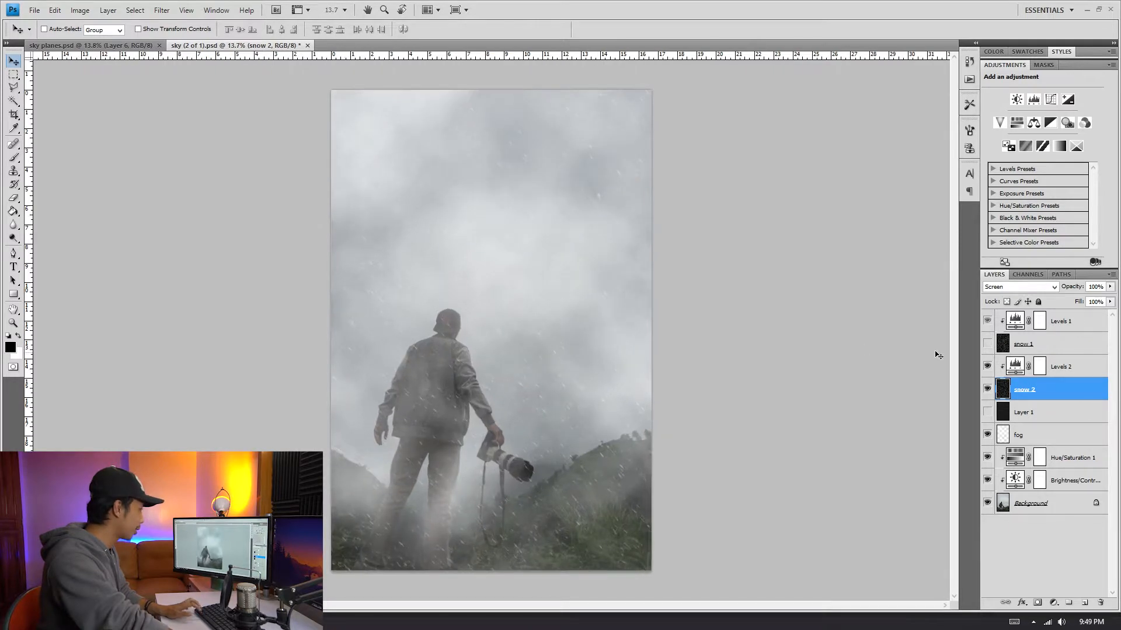
- Make the snow 1 streaks visible and toggle them to compare against snow 2
left_click(989, 345)
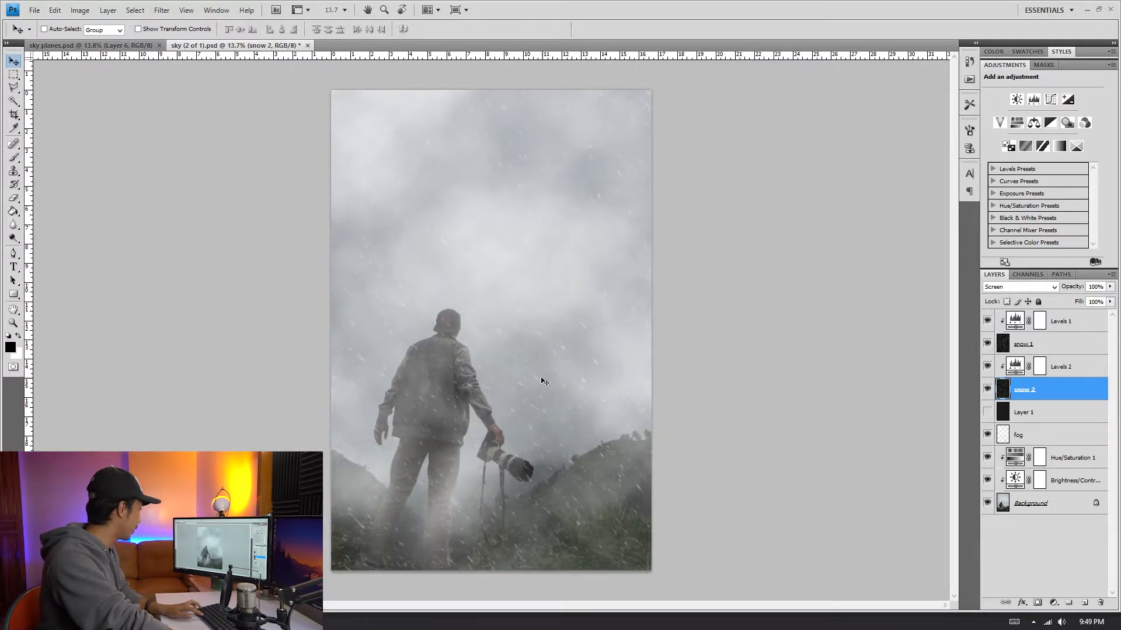
scroll(542, 382, "up", 2)
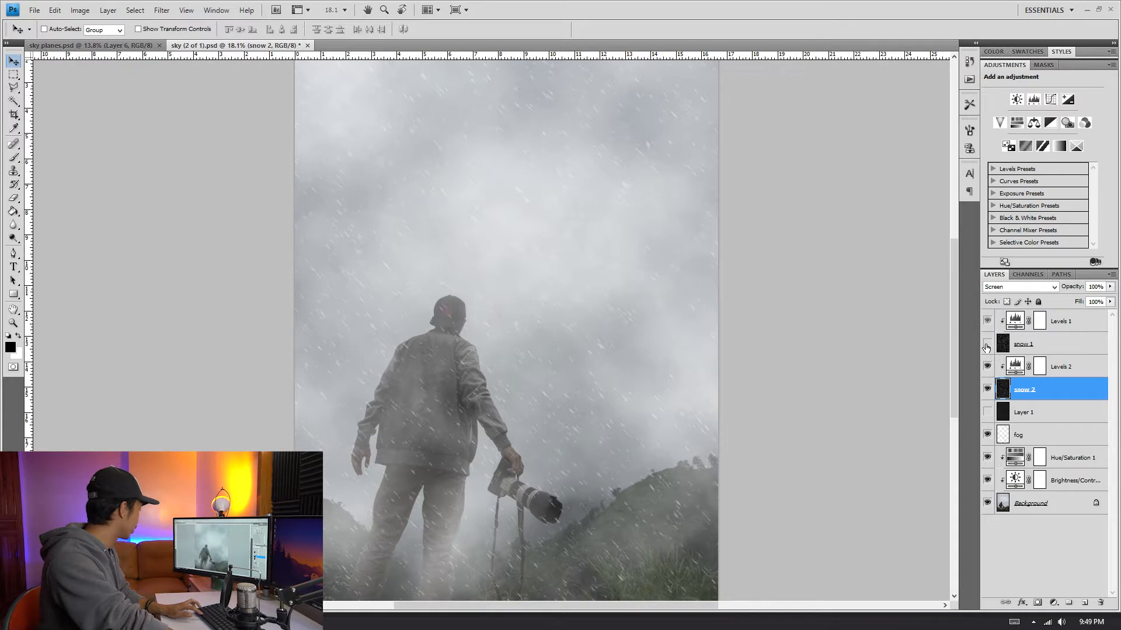
scroll(940, 367, "down", 2)
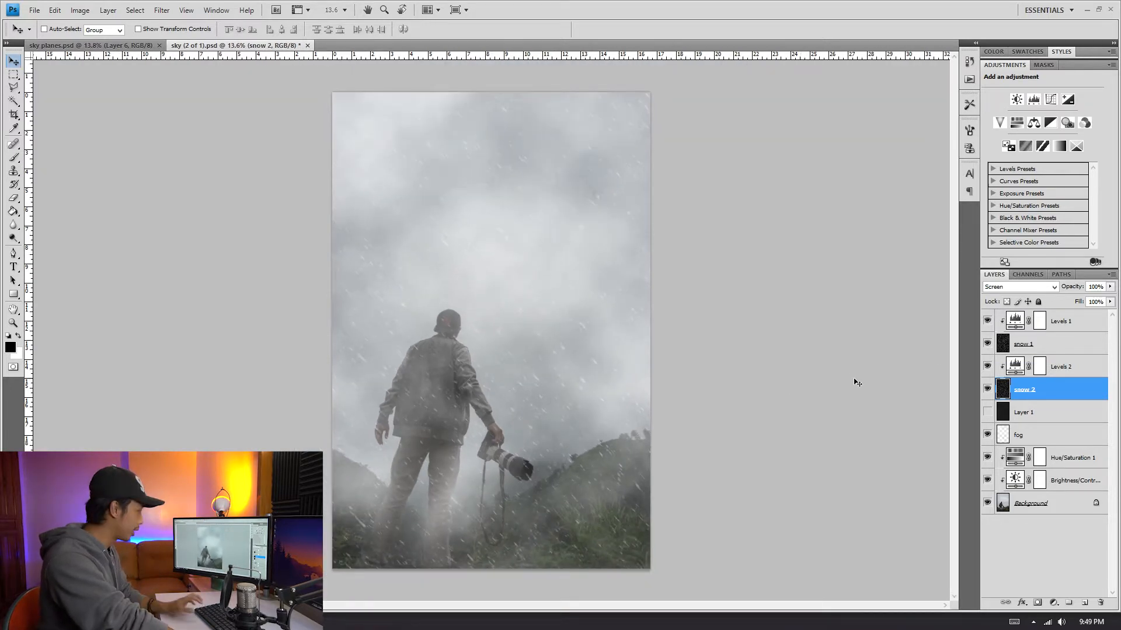
scroll(490, 377, "up", 2)
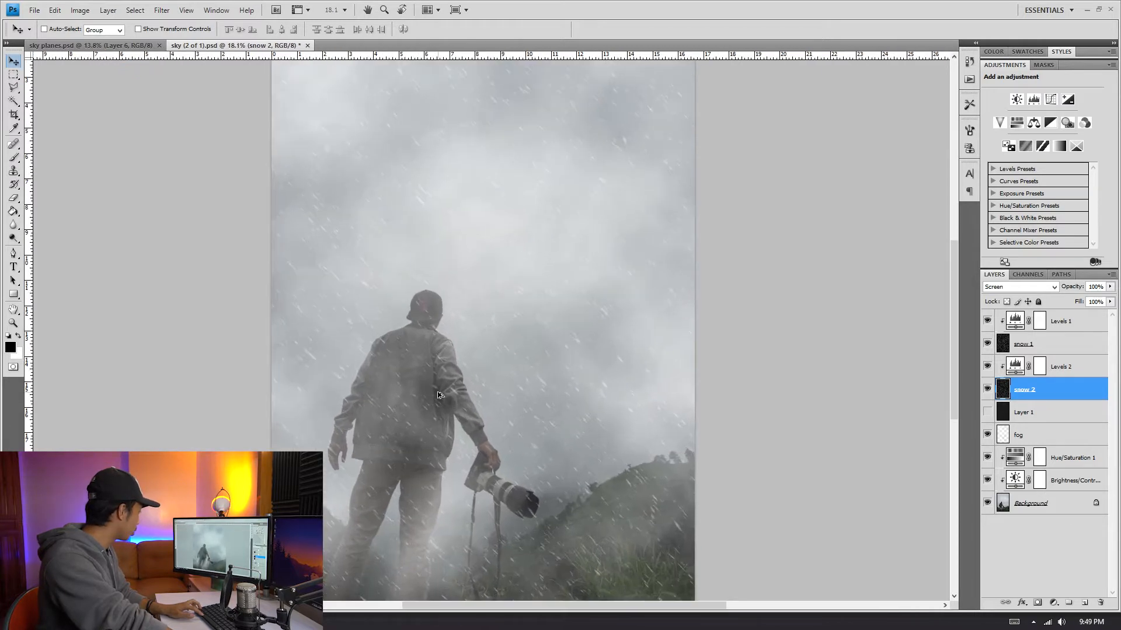
scroll(427, 369, "down", 1)
scroll(426, 369, "down", 1)
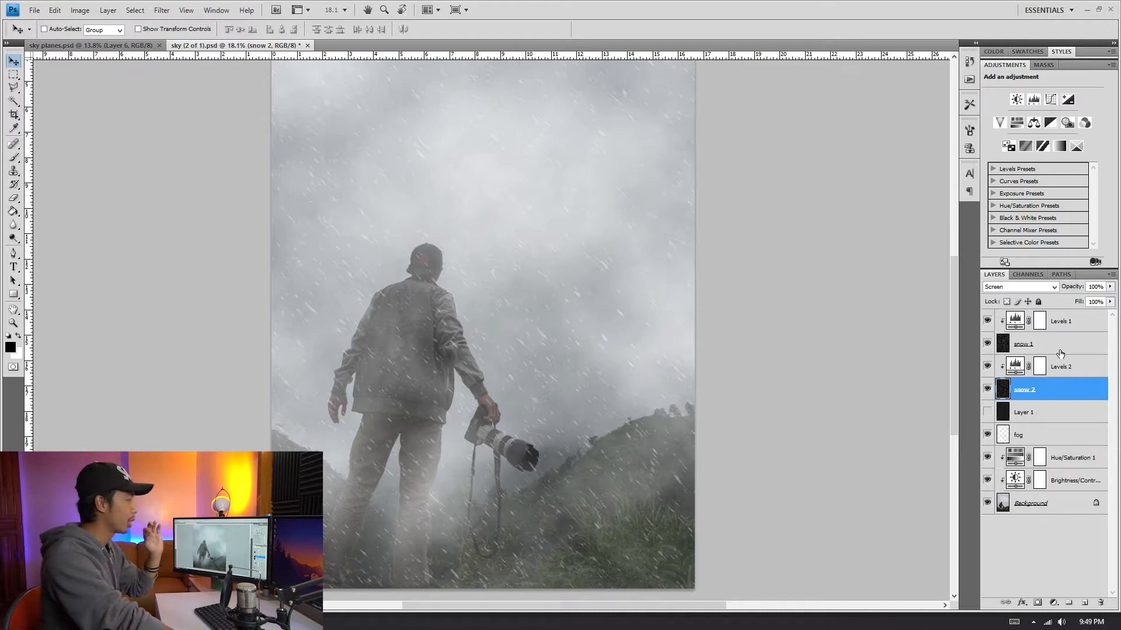
left_click(1020, 346)
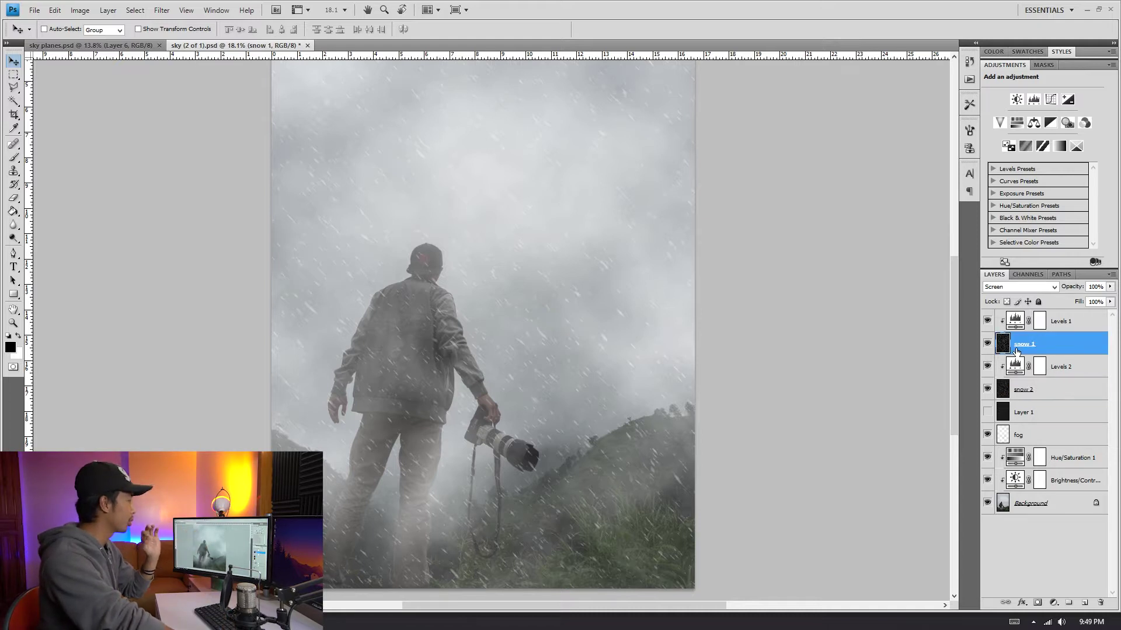
left_click(988, 344)
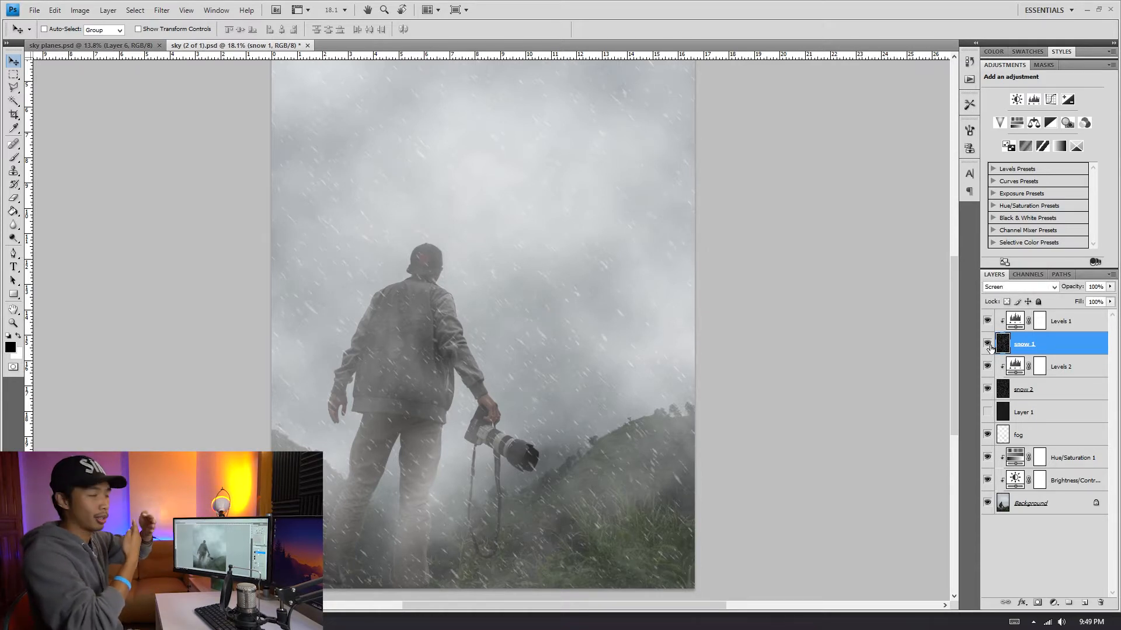
left_click(1042, 394)
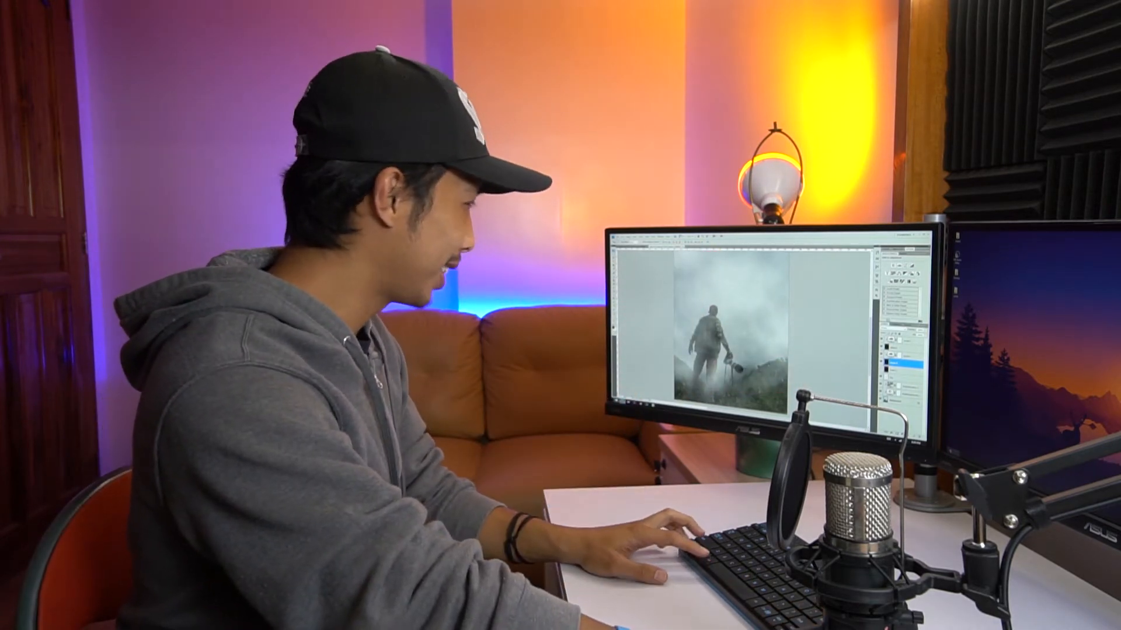
key("ctrl+plus")
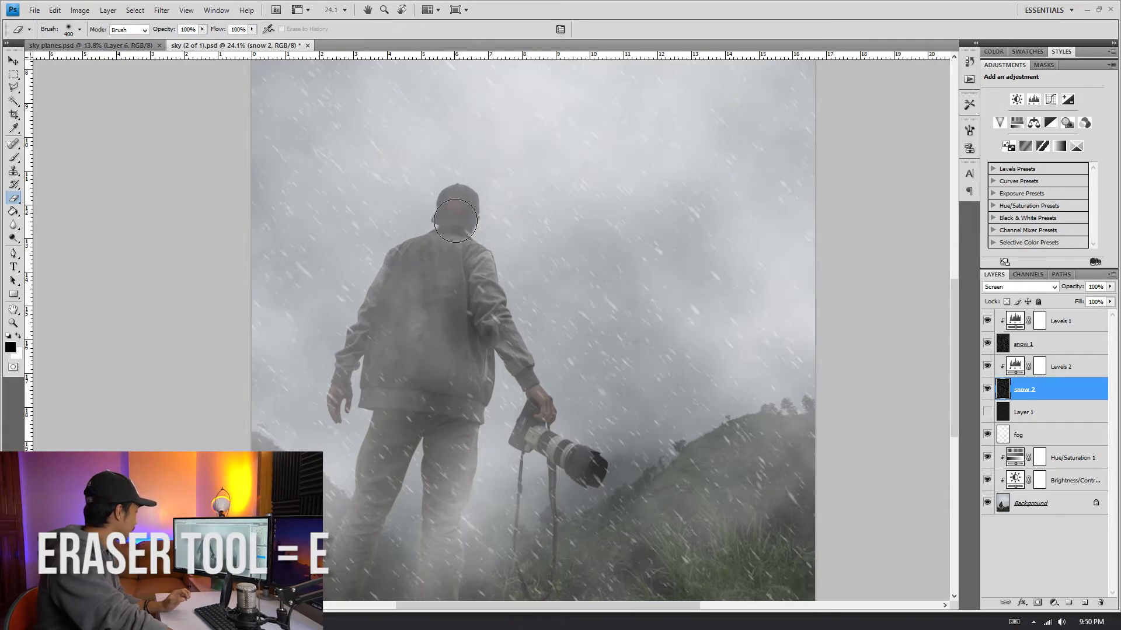
scroll(390, 370, "down", 2)
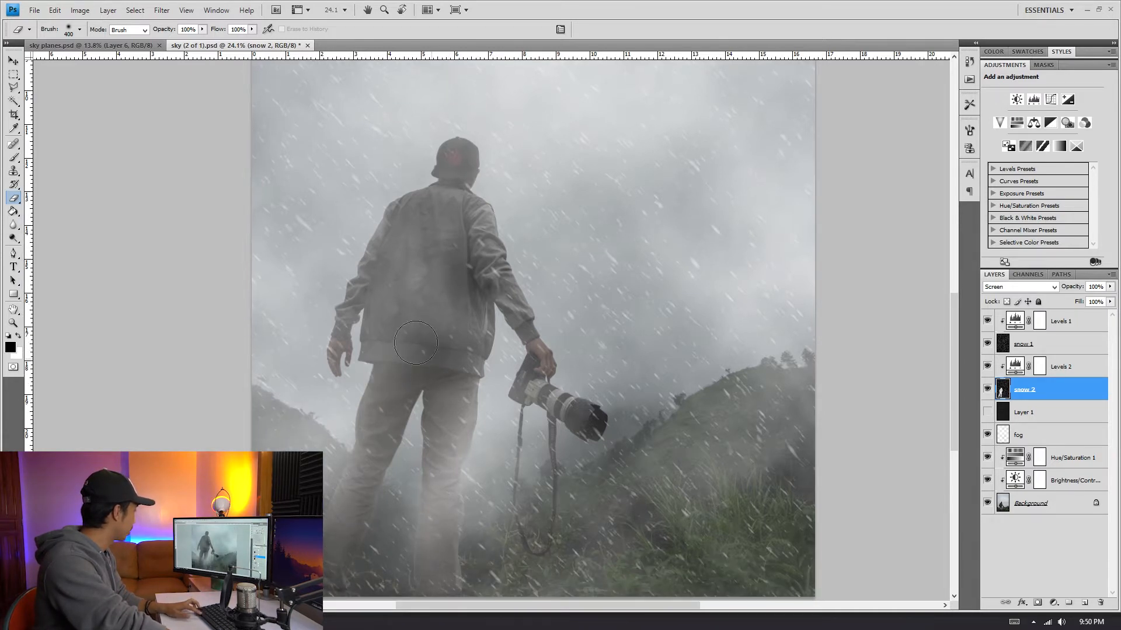
scroll(394, 307, "down", 1)
scroll(395, 298, "down", 1)
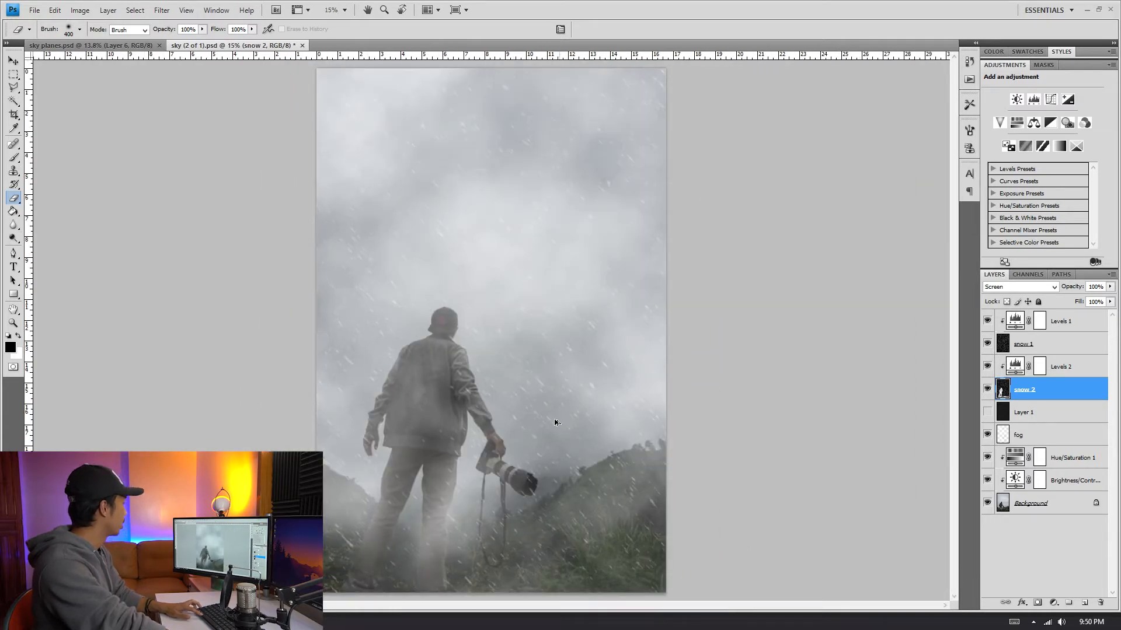
scroll(573, 465, "down", 1)
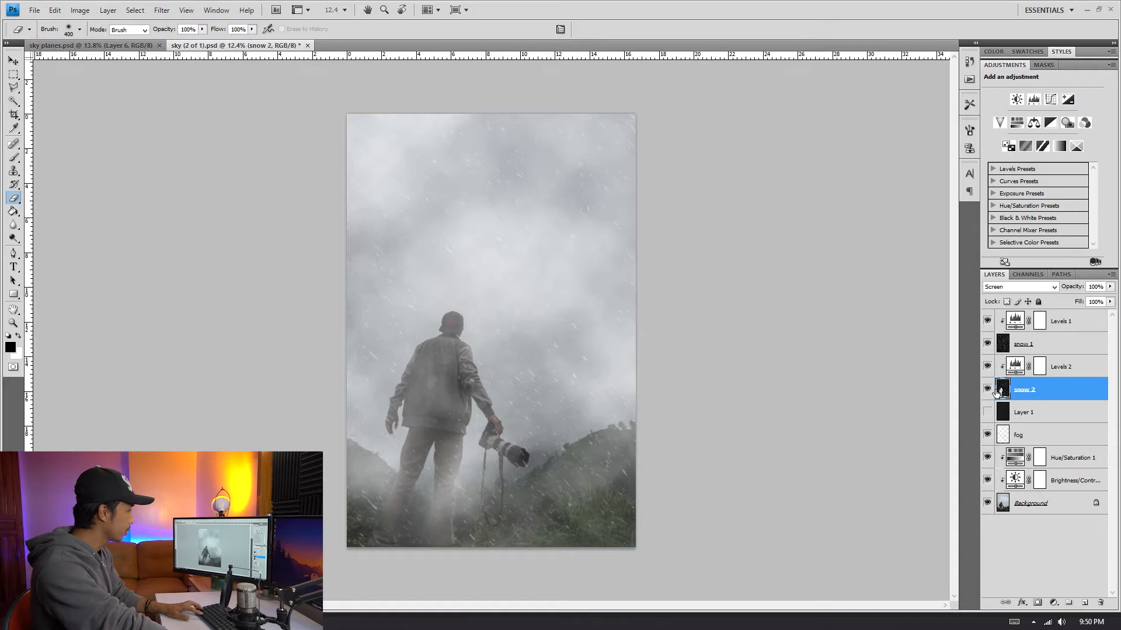
- Create a new layer group at the top of the stack and select the snow layers with their Levels adjustments
left_click(1070, 603)
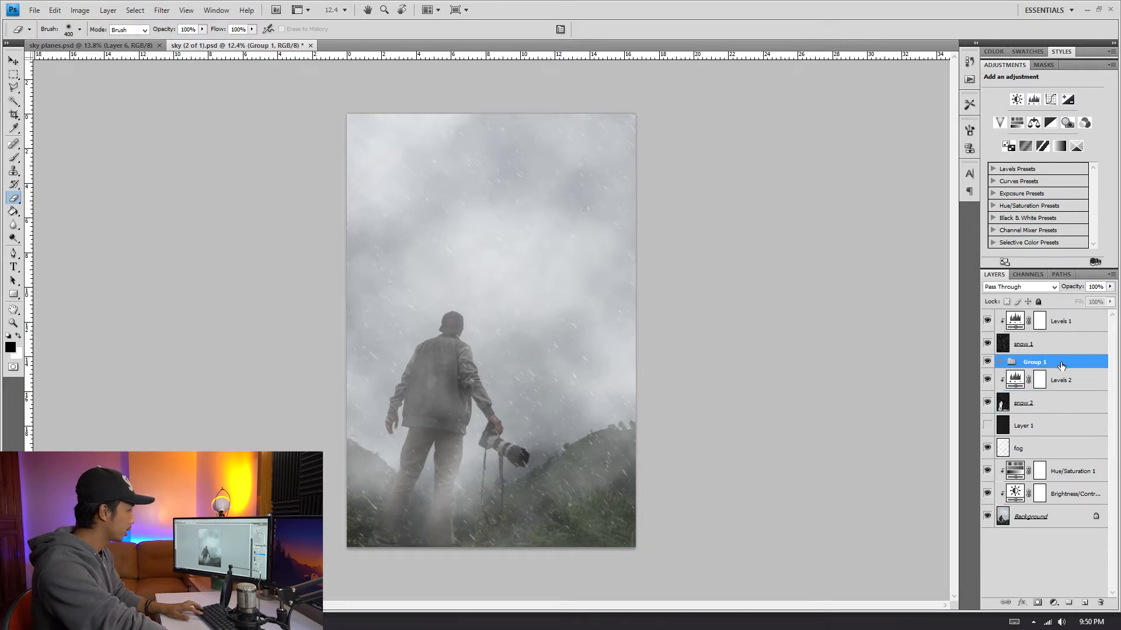
mouse_move(1062, 364)
left_mouse_down()
mouse_move(1052, 314)
mouse_move(1060, 326)
left_mouse_up()
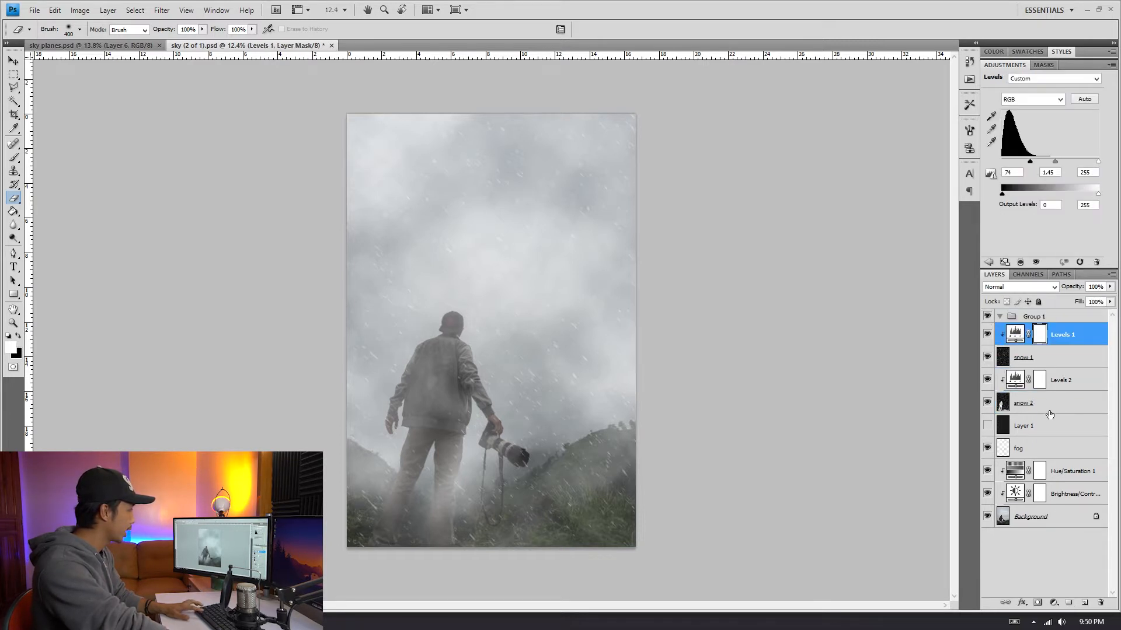
left_click(1053, 405, "shift")
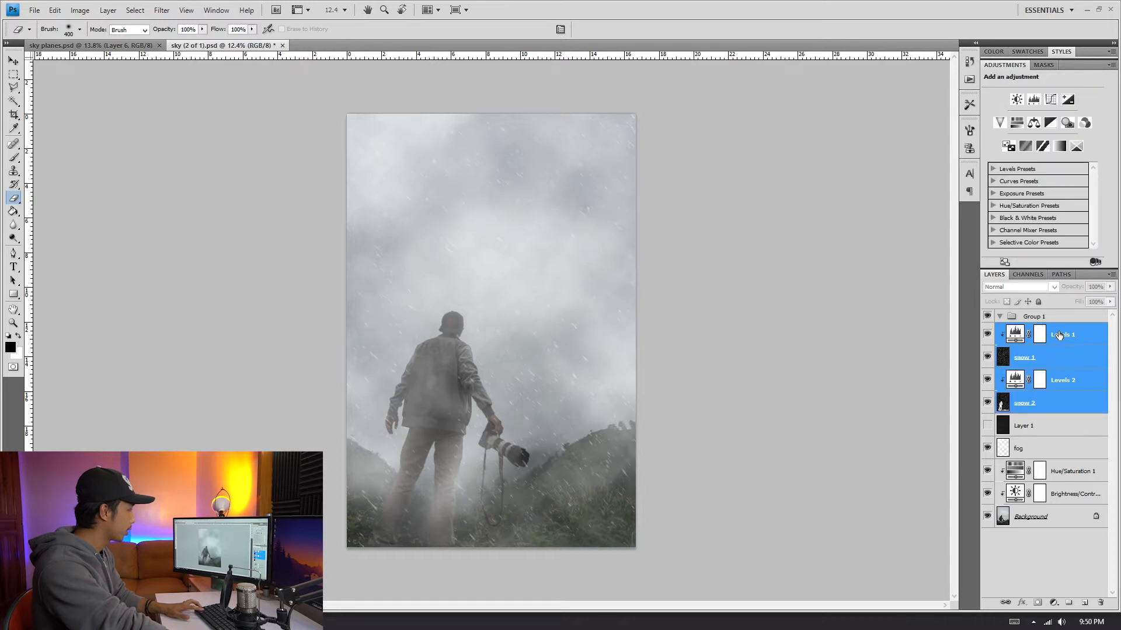
- Move Levels 1, snow 1, Levels 2 and snow 2 into the group and rename it 'snow'
left_click_drag(1058, 335, 1036, 319)
left_click(999, 317)
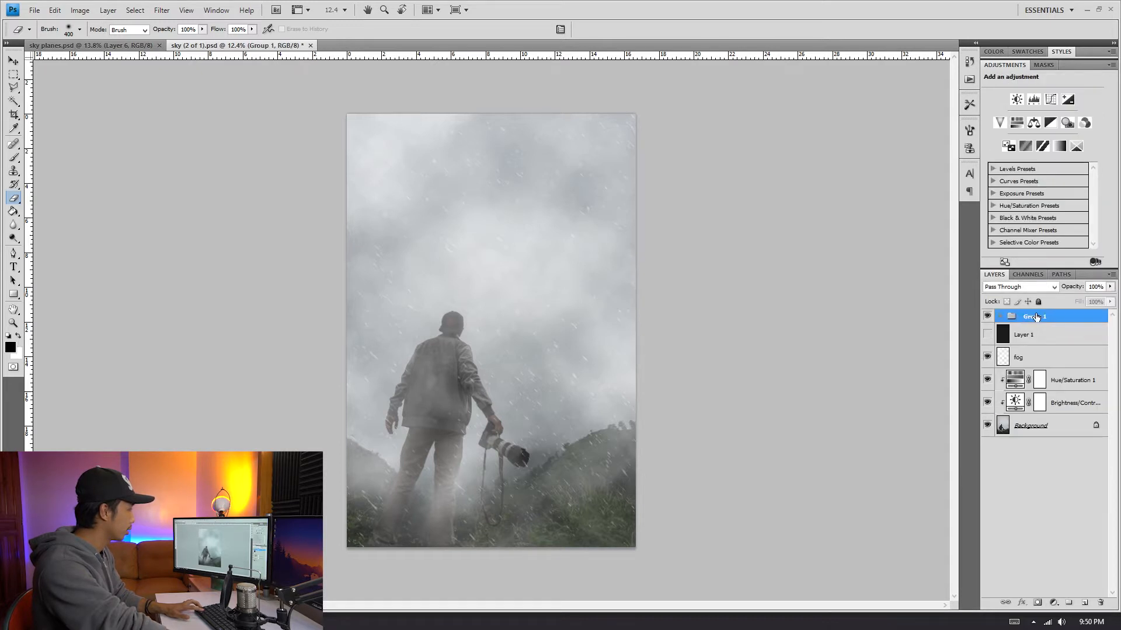
double_click(1037, 317)
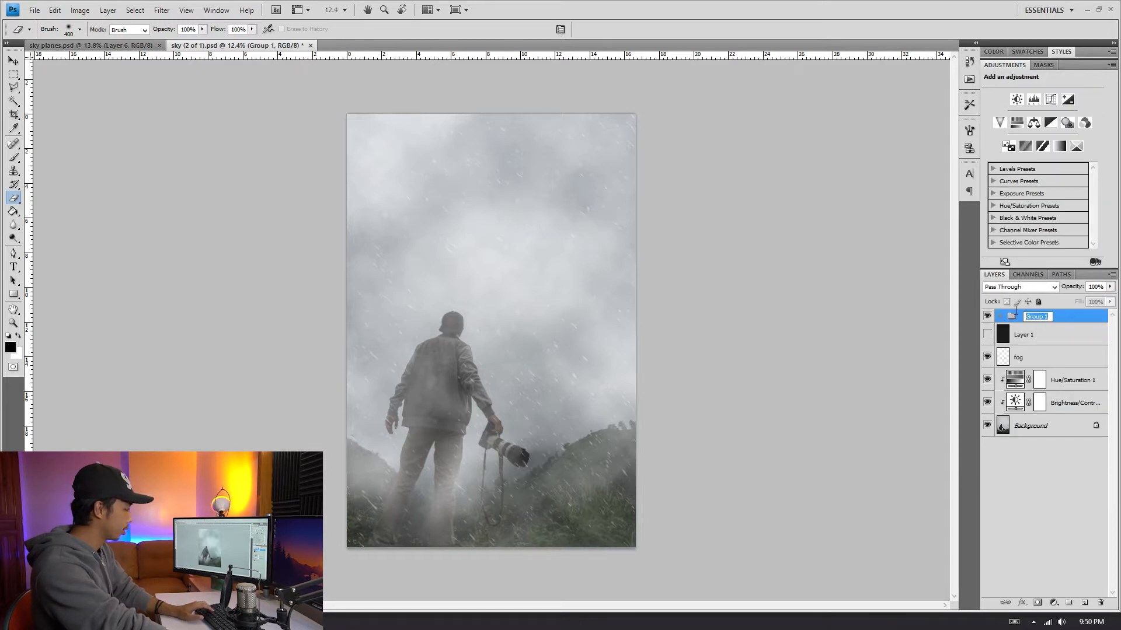
type("snow")
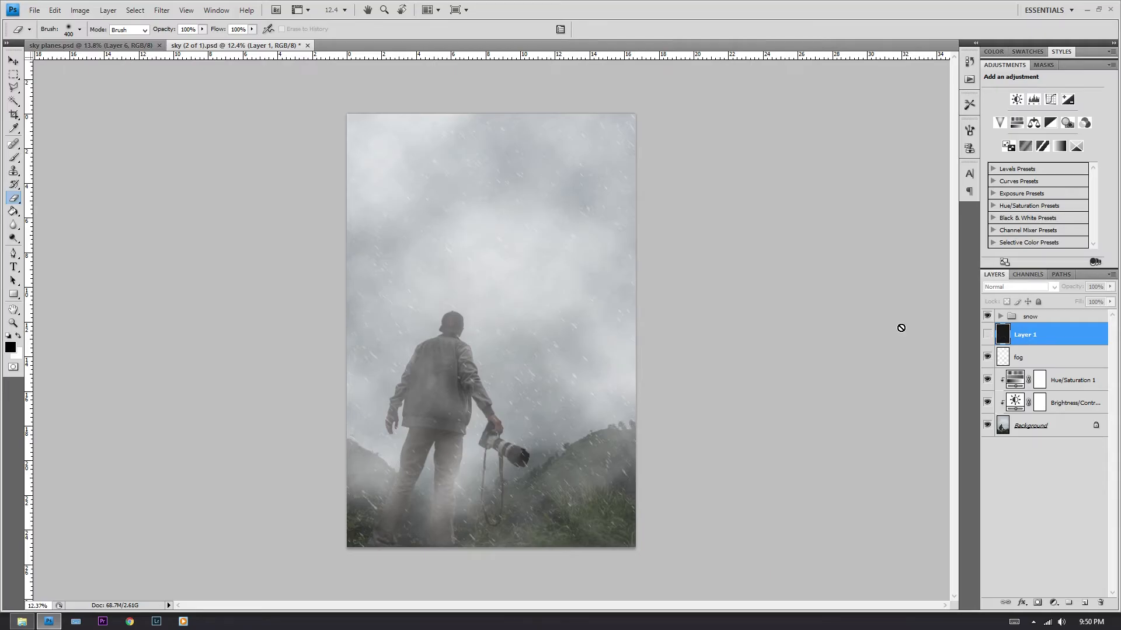
scroll(595, 341, "up", 2)
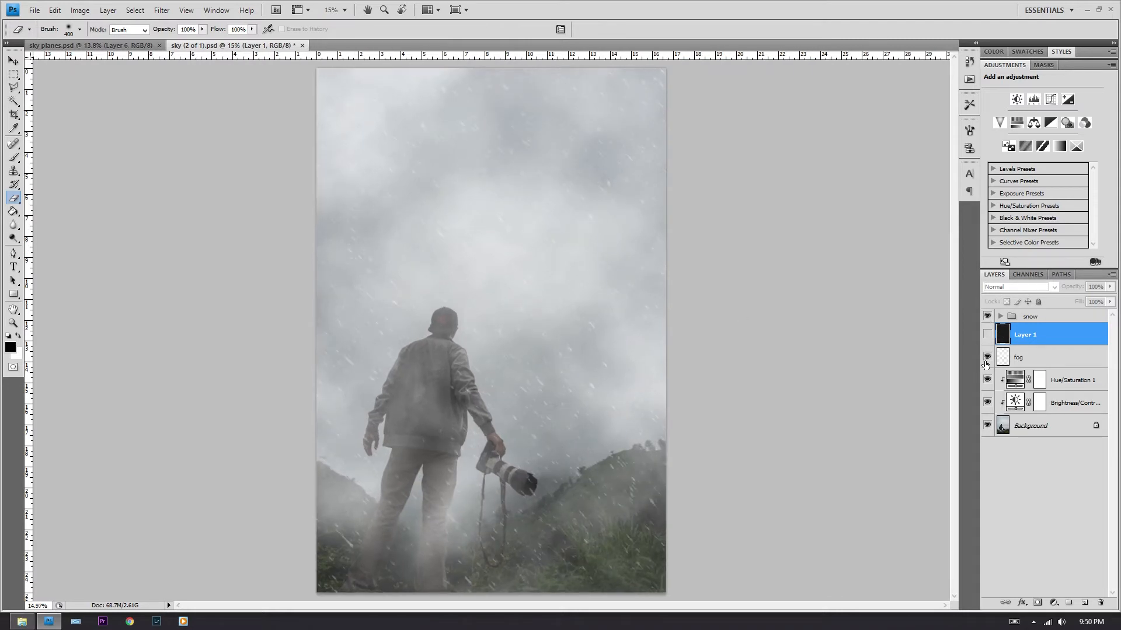
- Hide the fog layer so only the snow streaks fall over the man's photo
left_click(987, 356)
scroll(751, 311, "down", 2)
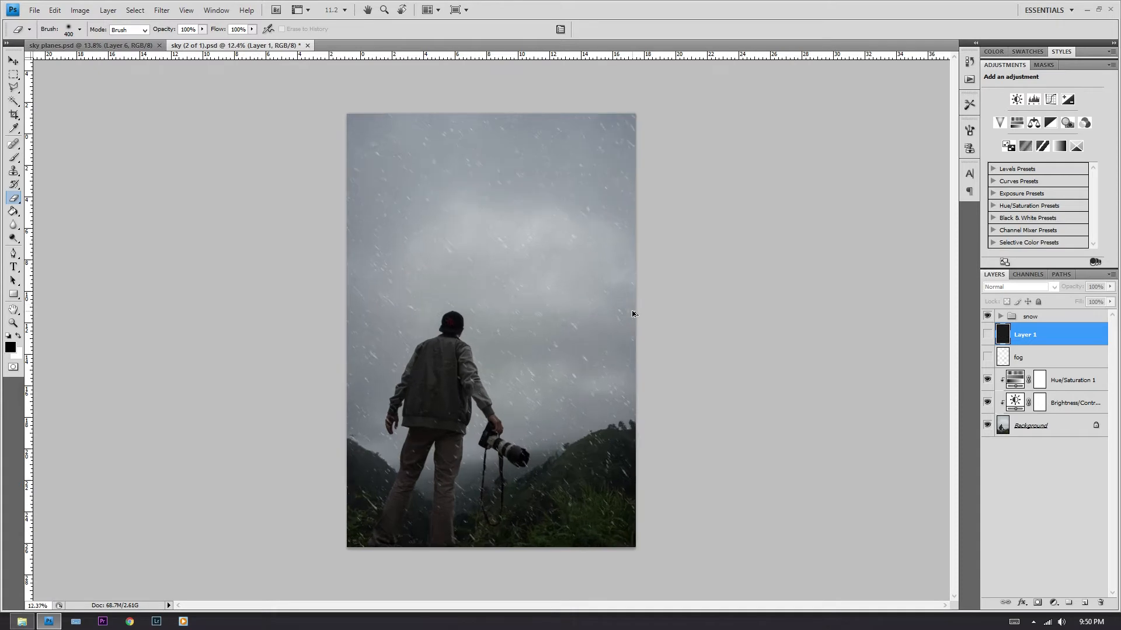
scroll(633, 314, "up", 1)
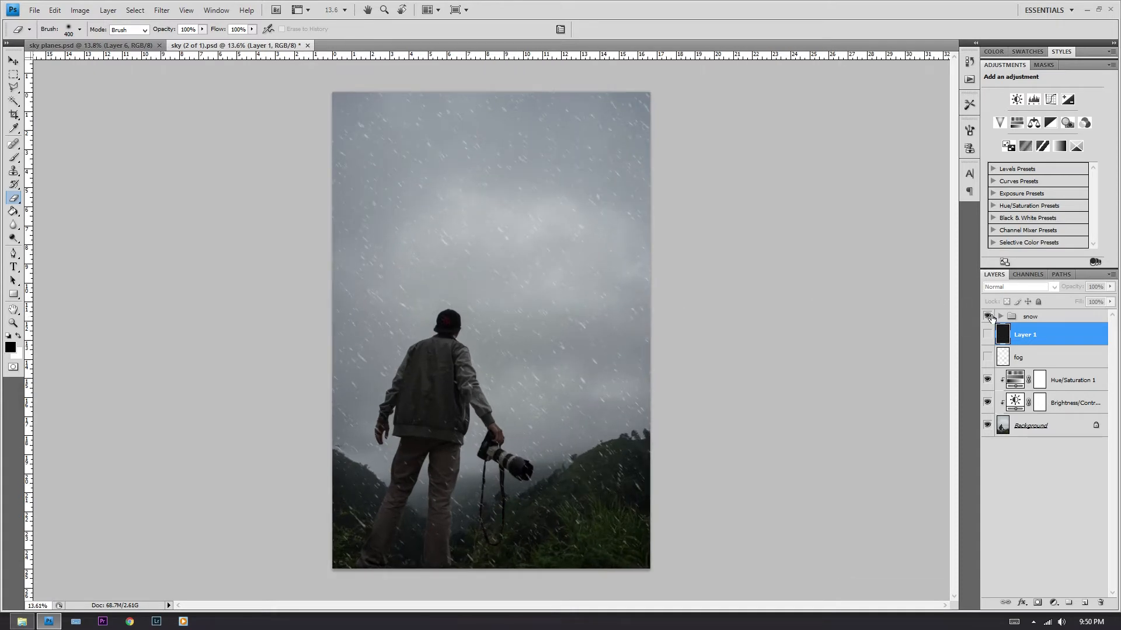